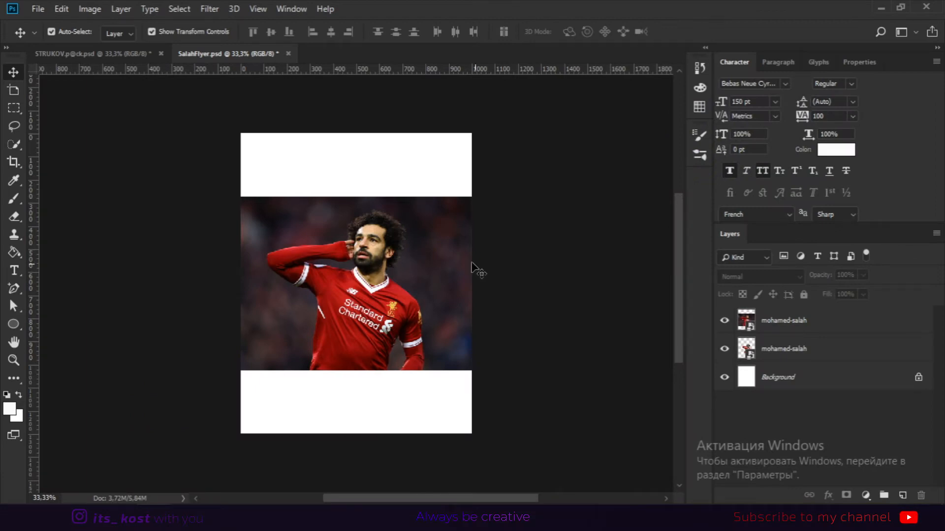
Delete the uncut photo layer and enlarge the cut-out player image on the canvas.
click(433, 283)
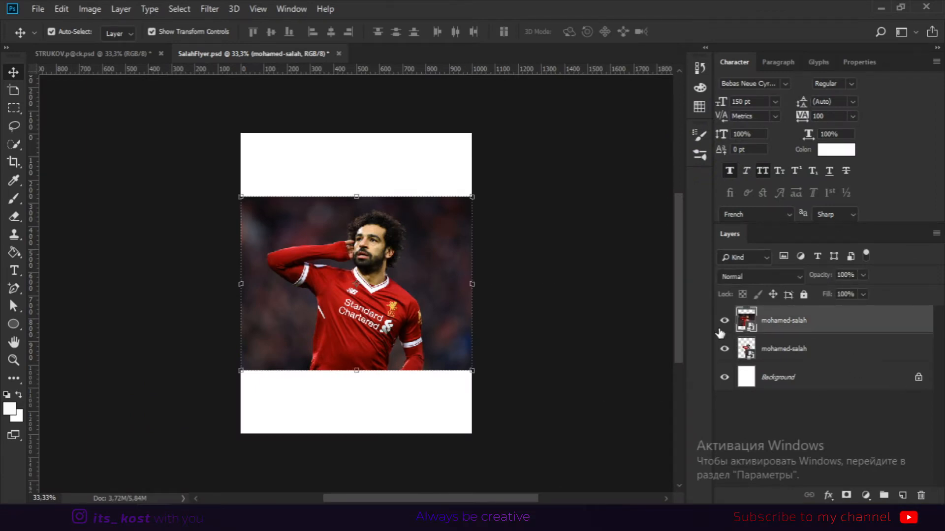
key(Delete)
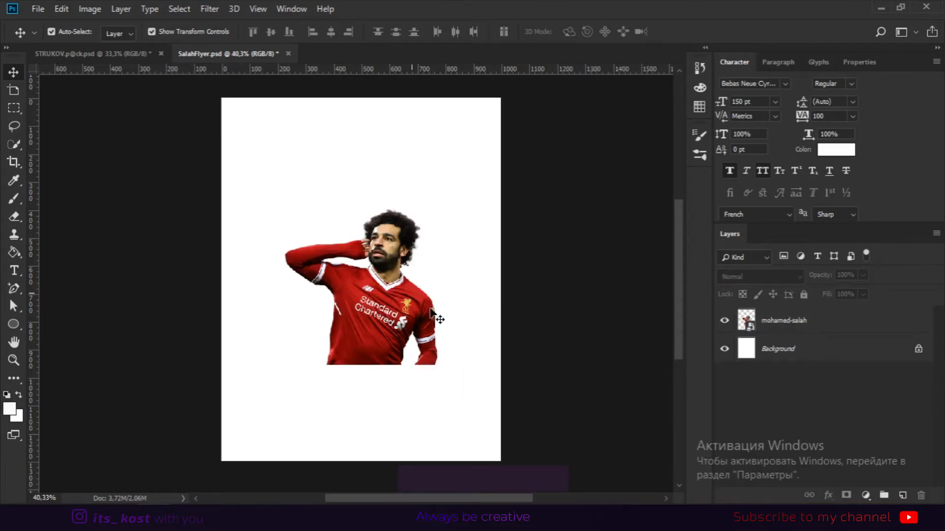
click(393, 317)
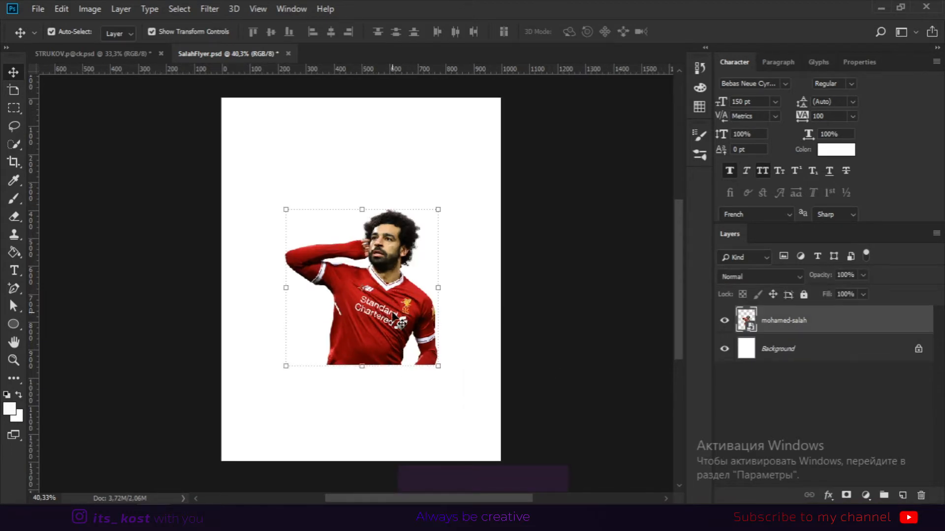
alt+shift+click(438, 209)
drag(488, 170, 500, 199)
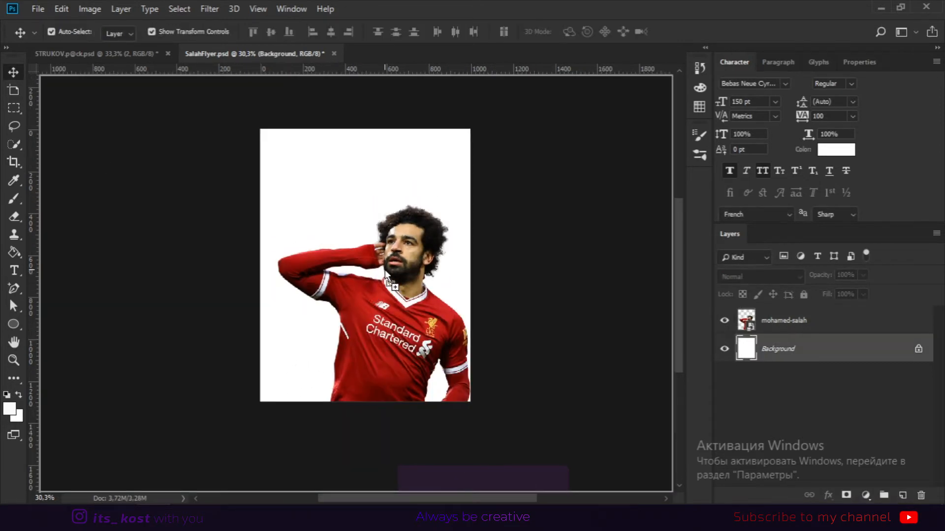
Place the black-texture-wallpaper-background image, rotate it 15° and enlarge it to cover the whole canvas.
key(ctrl+t)
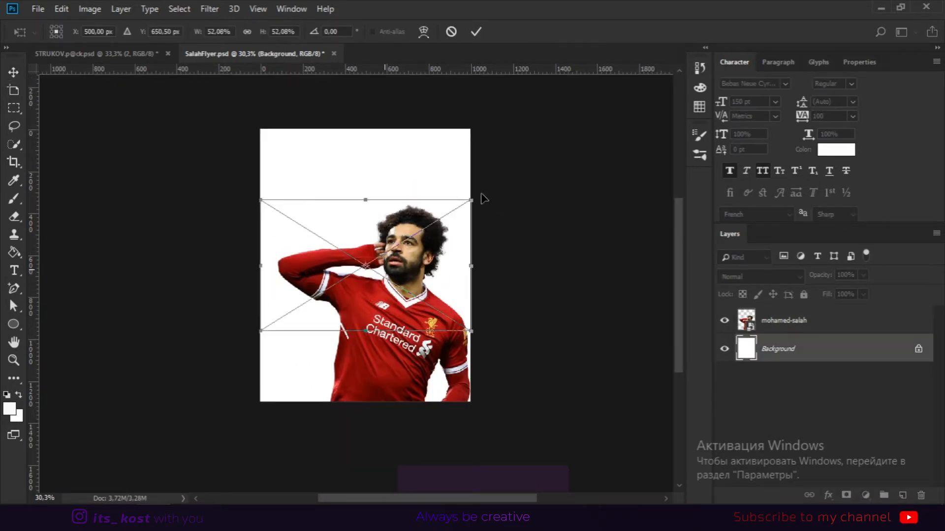
drag(484, 198, 452, 356)
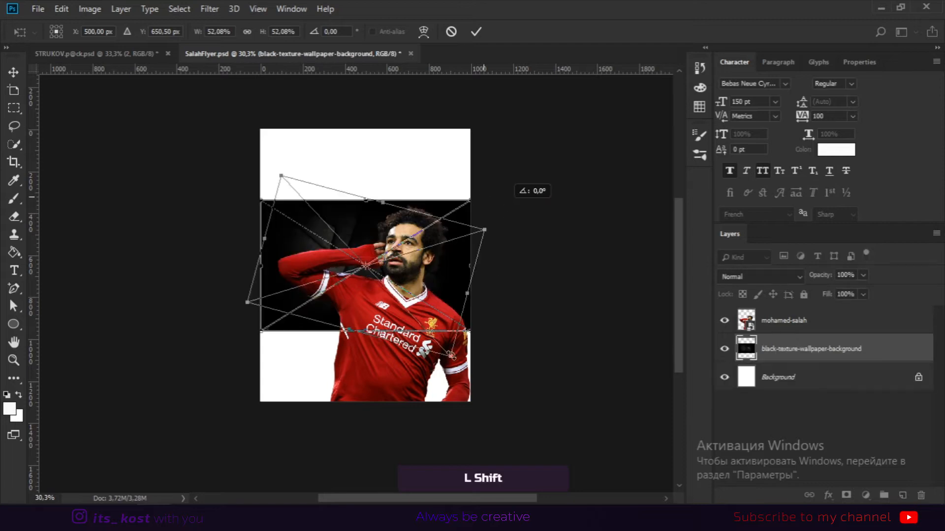
drag(399, 386, 359, 394)
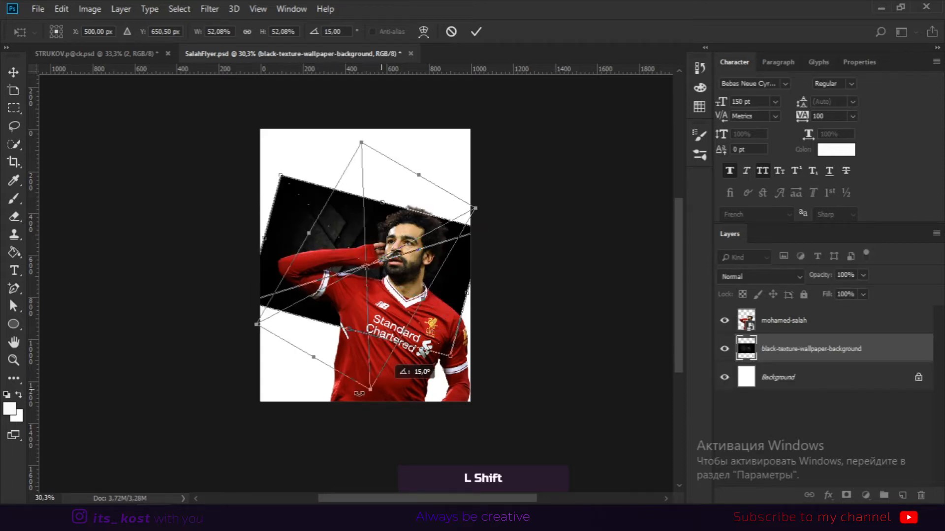
drag(435, 401, 451, 389)
drag(432, 162, 476, 91)
key(Return)
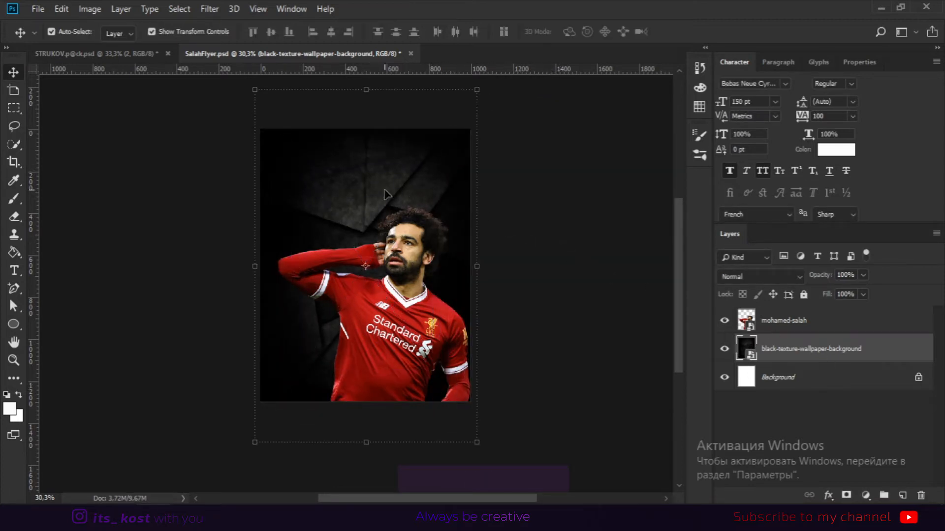
Draw a circle about 988 px wide over the lower canvas and move its layer below the player.
click(531, 206)
key(space)
drag(545, 330, 559, 320)
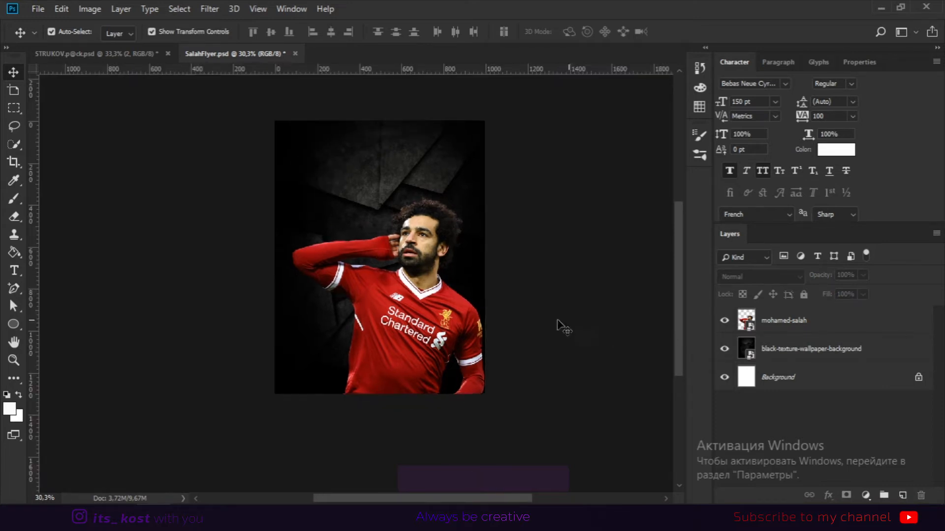
scroll(425, 317, up, 2)
click(12, 326)
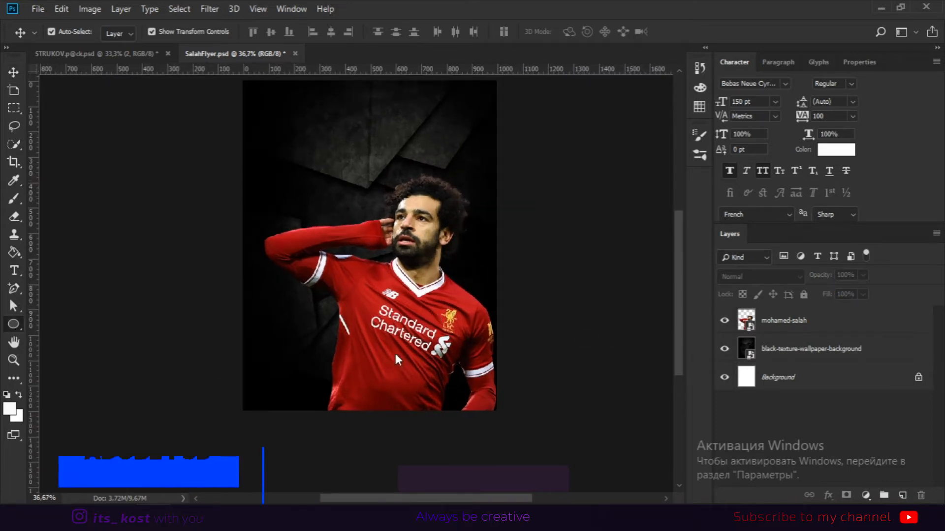
drag(398, 297, 508, 445)
key(v)
mouse_move(184, 294)
mouse_down()
mouse_move(94, 262)
mouse_move(166, 295)
mouse_up()
drag(295, 446, 335, 487)
drag(281, 330, 258, 330)
key(Return)
drag(332, 289, 514, 294)
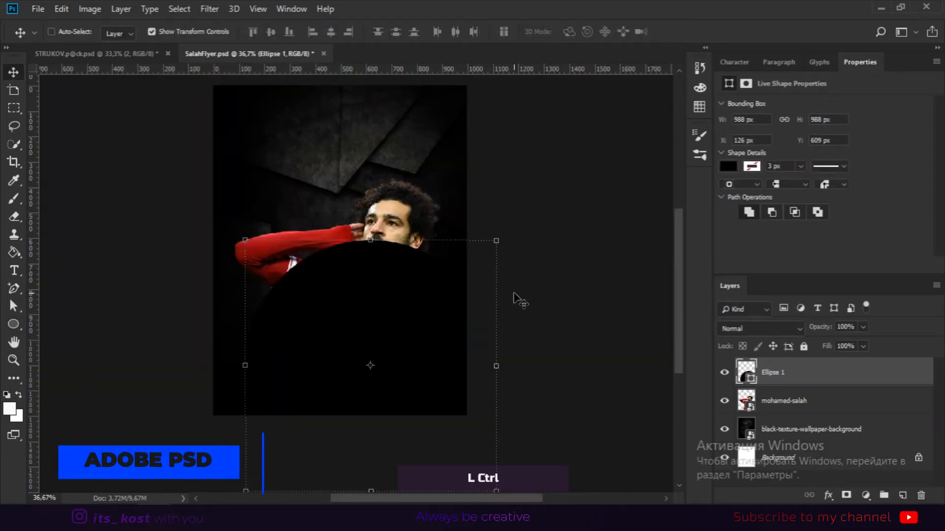
key(ctrl+bracketleft)
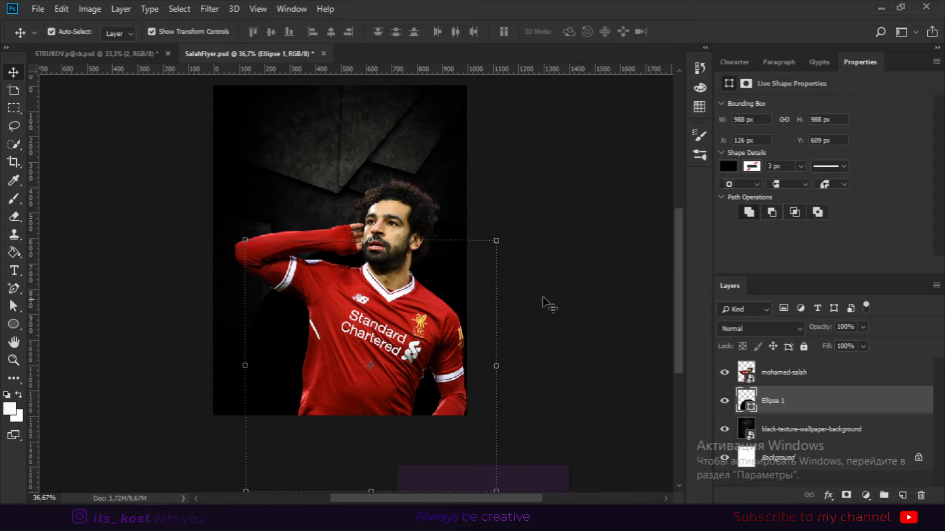
Set the circle's fill colour to red.
click(546, 294)
click(450, 285)
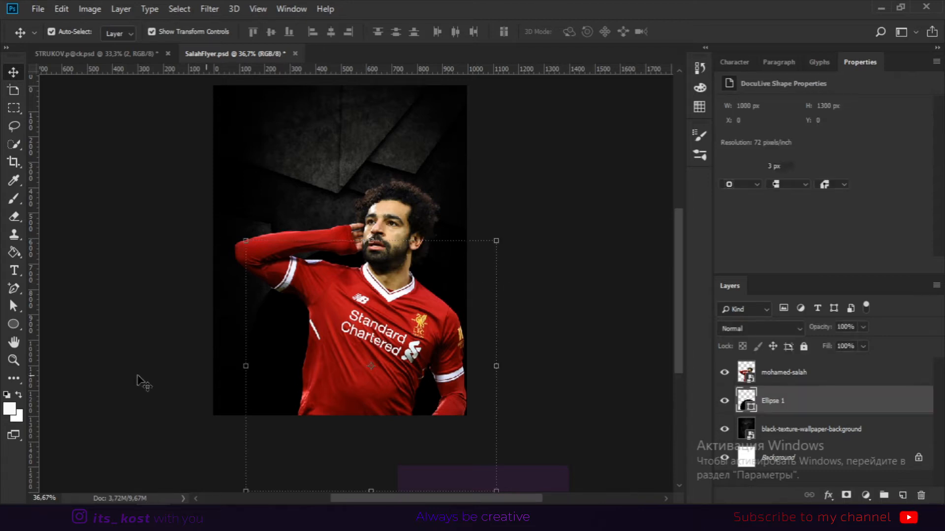
click(13, 323)
click(728, 166)
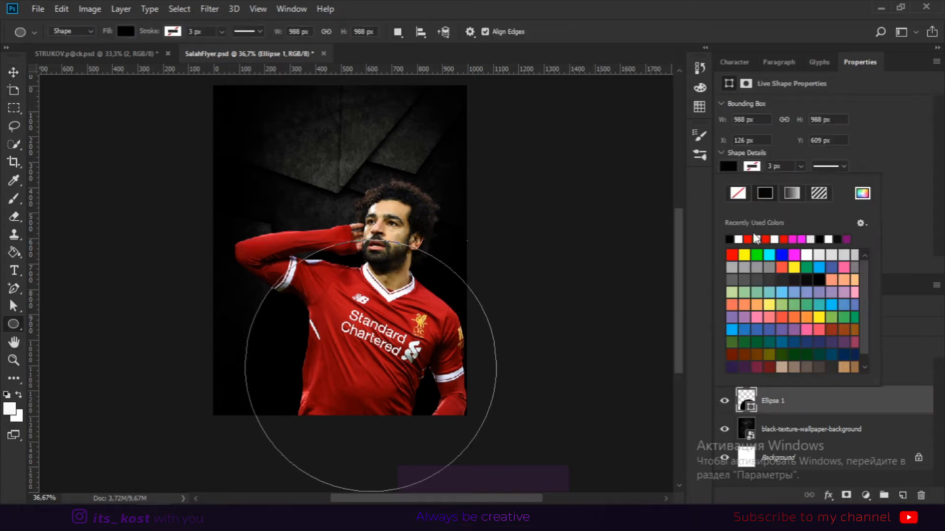
click(748, 240)
Reposition the red circle behind the player's shoulders and body.
click(14, 72)
click(502, 273)
drag(493, 274, 535, 320)
click(306, 382)
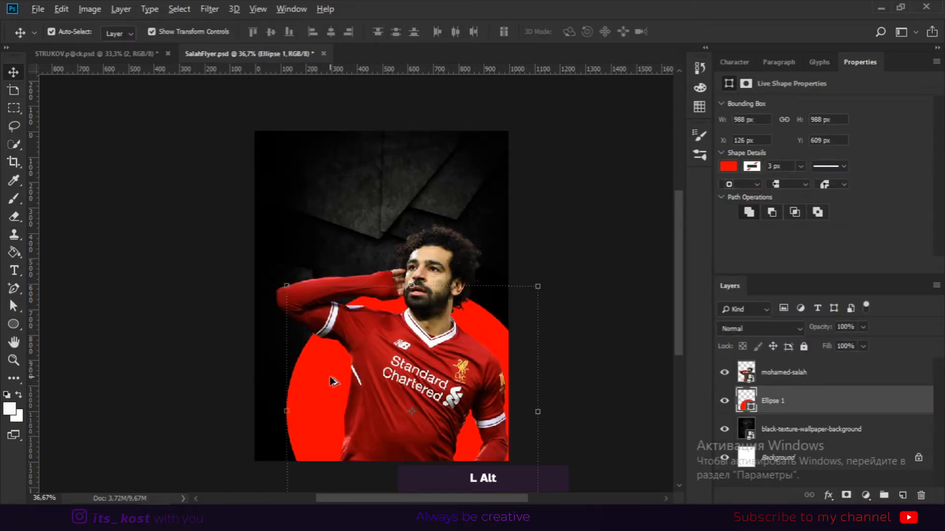
Duplicate the circle, shrink the copy to about 83 px and move it to the upper left background.
drag(334, 382, 299, 172)
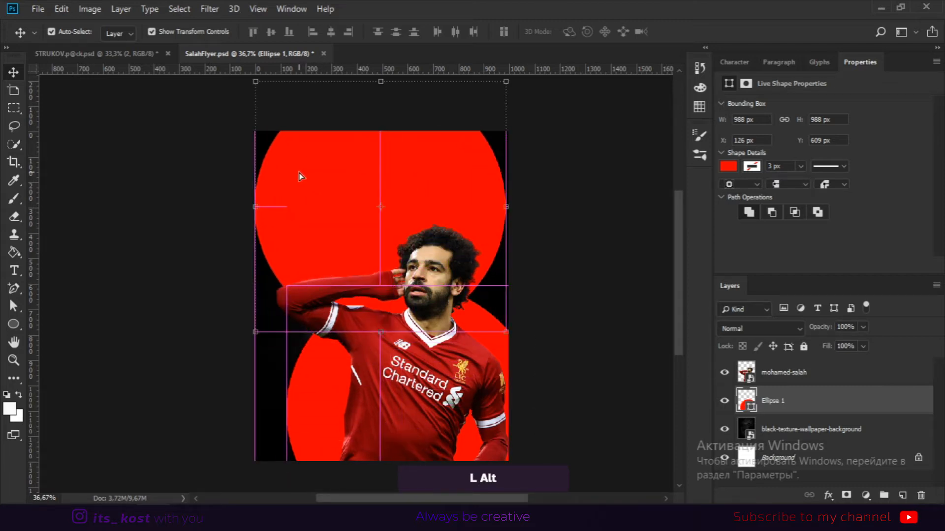
drag(506, 81, 414, 171)
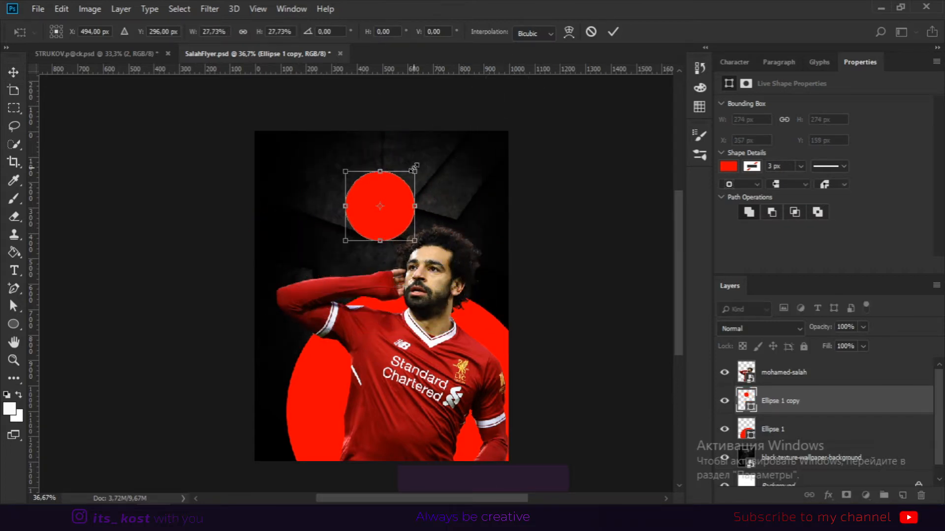
key(Return)
drag(379, 193, 311, 202)
key(ctrl+t)
drag(345, 172, 322, 195)
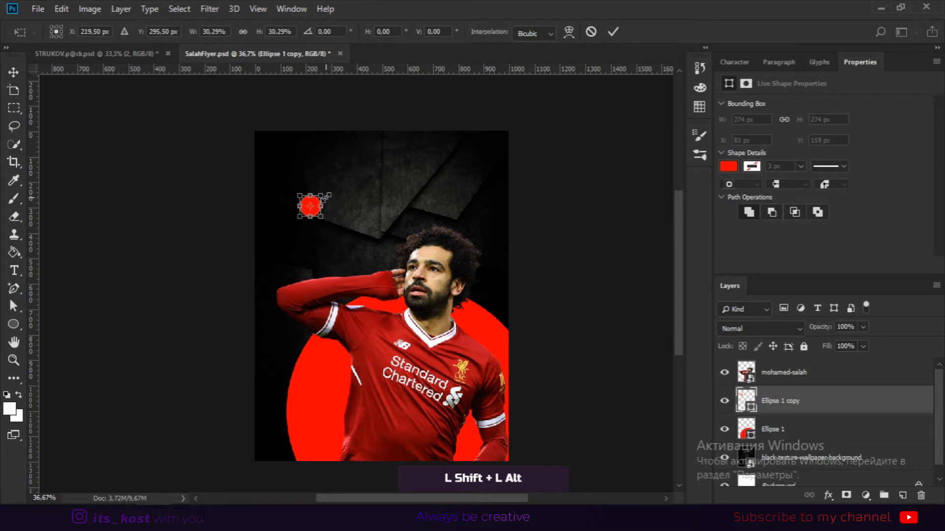
scroll(312, 201, up, 3)
key(alt+space)
key(Escape)
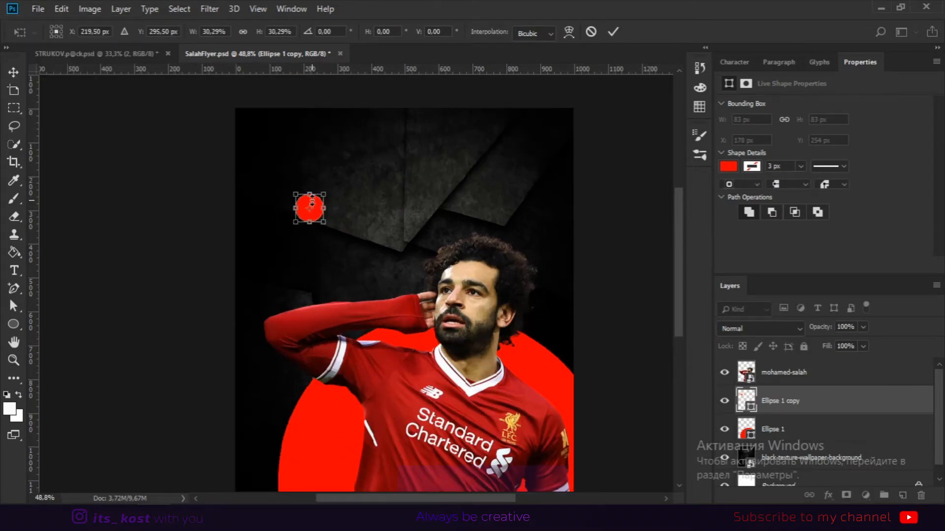
key(Return)
Duplicate the small circle several times, scattering copies of varied sizes across the upper background.
click(344, 182)
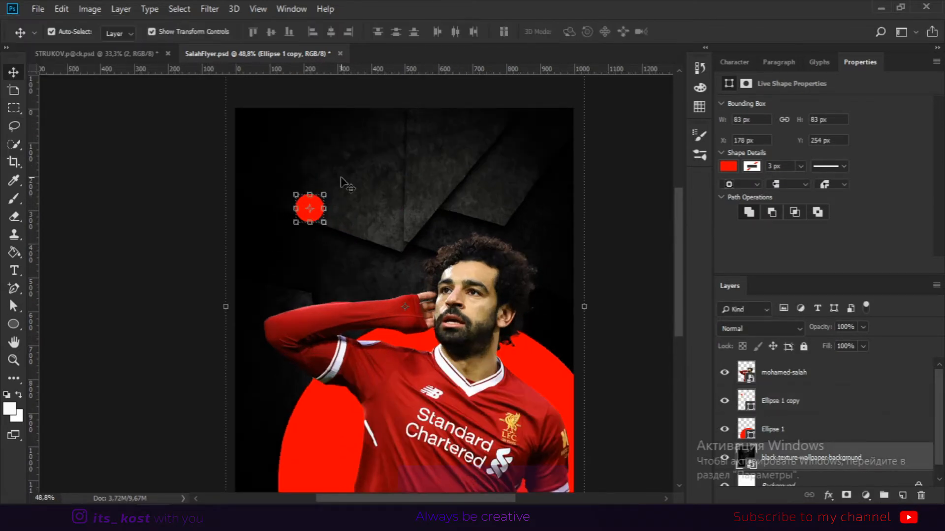
drag(316, 205, 539, 110)
drag(524, 116, 571, 113)
key(Return)
drag(562, 124, 298, 143)
drag(321, 127, 272, 113)
key(Return)
drag(283, 231, 556, 236)
drag(563, 216, 557, 223)
key(Return)
drag(281, 238, 447, 120)
key(Return)
drag(456, 109, 441, 124)
key(Return)
Add another small circle copy at the left edge near the bottom of the canvas.
drag(551, 236, 244, 432)
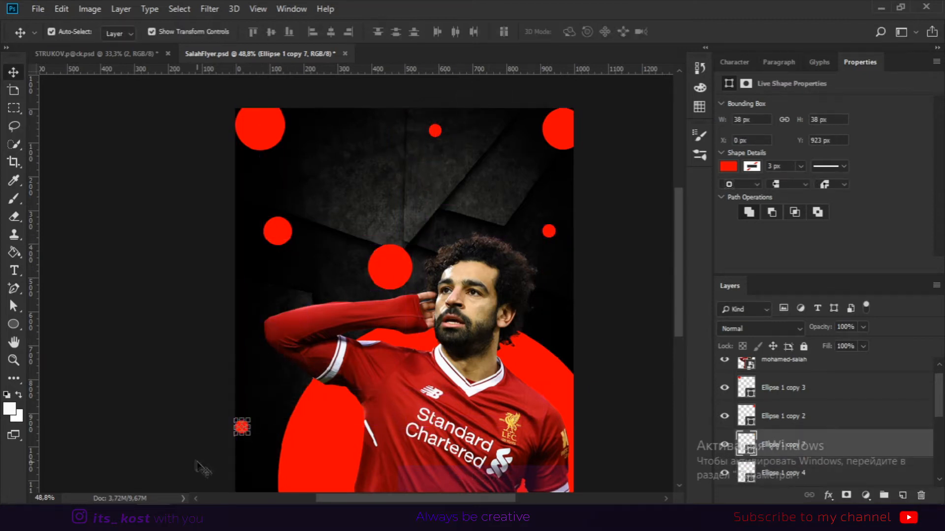
drag(200, 466, 250, 353)
drag(298, 321, 317, 336)
drag(301, 322, 246, 403)
key(Return)
Select all the small circle layers and merge them into one shape layer.
click(268, 334)
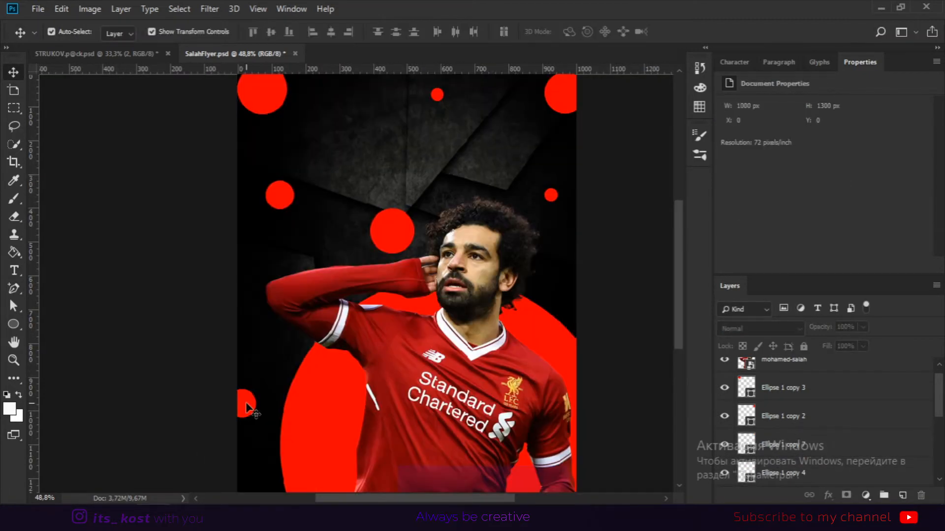
click(246, 405)
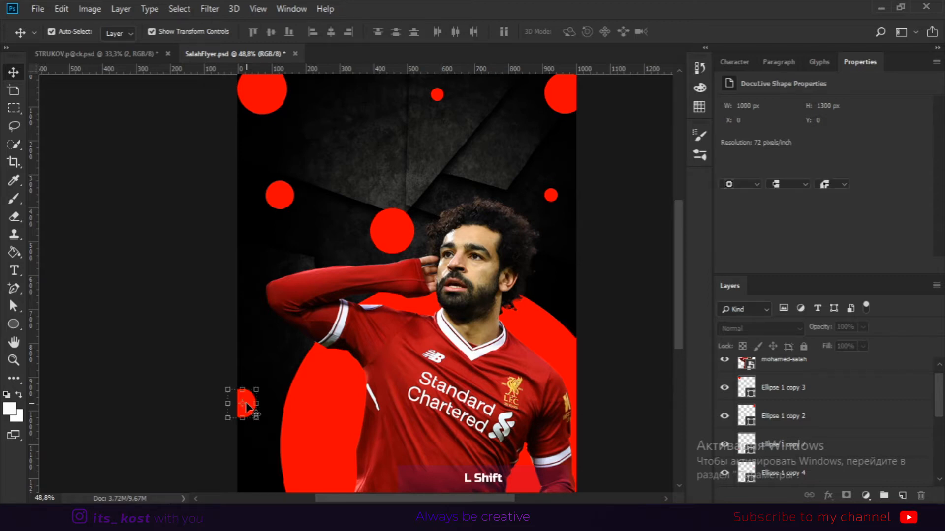
shift+click(552, 197)
shift+click(276, 112)
click(247, 403)
shift+click(393, 238)
shift+click(551, 197)
shift+click(282, 201)
shift+click(562, 98)
shift+click(268, 98)
drag(503, 150, 471, 180)
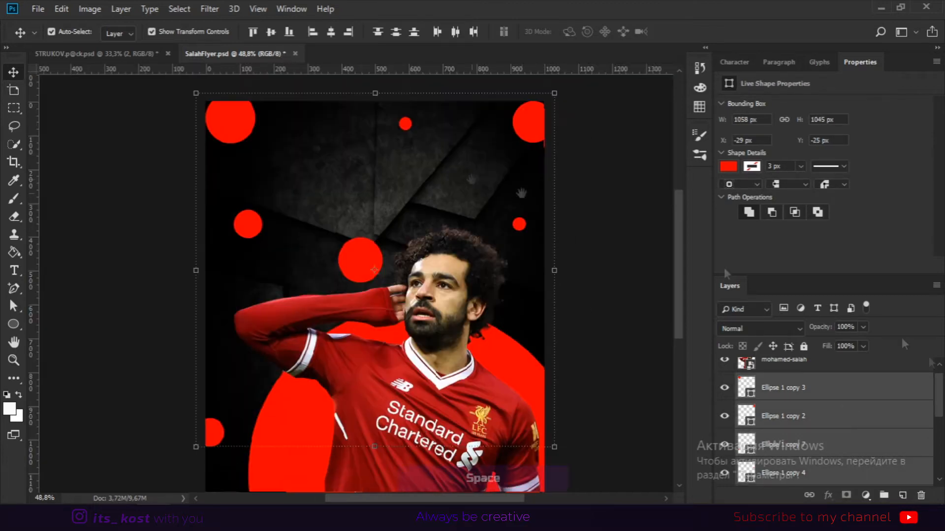
right_click(838, 386)
click(770, 389)
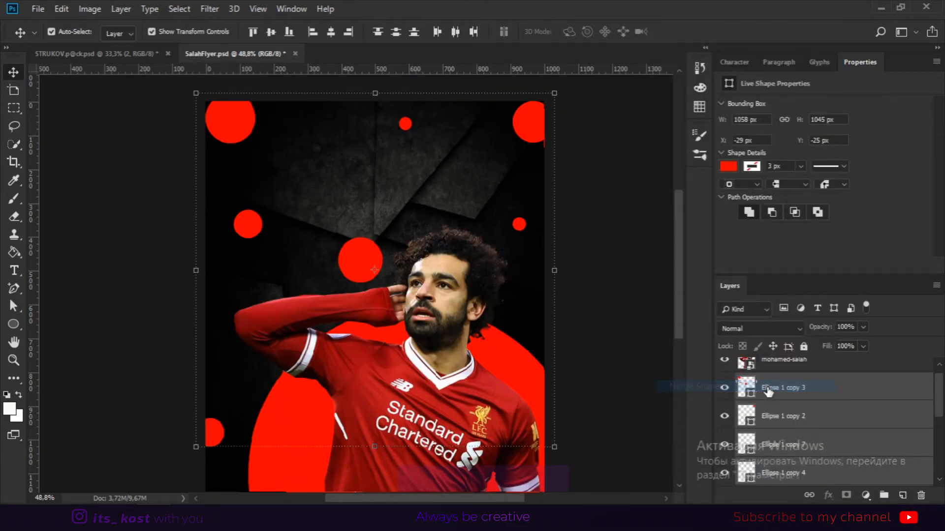
Apply Motion Blur with angle -30° and distance 47 px to the merged circles, converting them to a smart object.
click(209, 9)
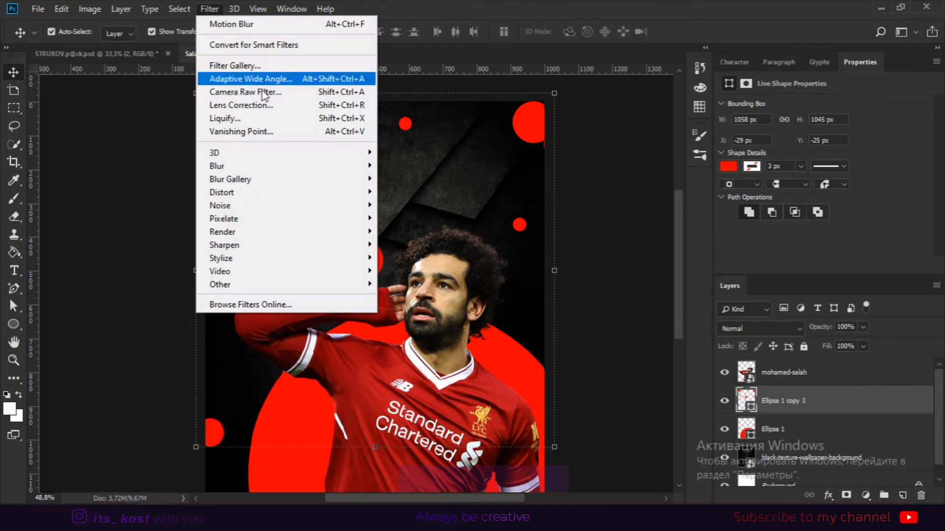
mouse_move(263, 173)
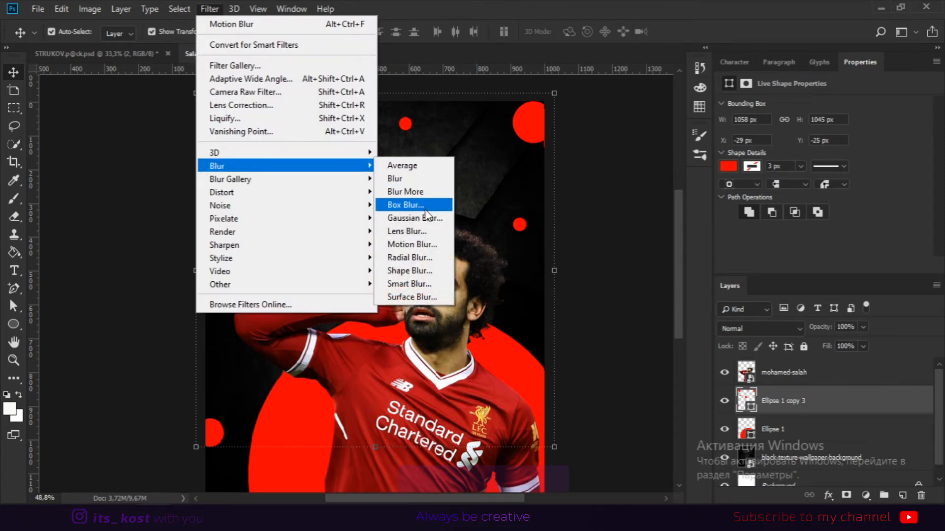
click(422, 245)
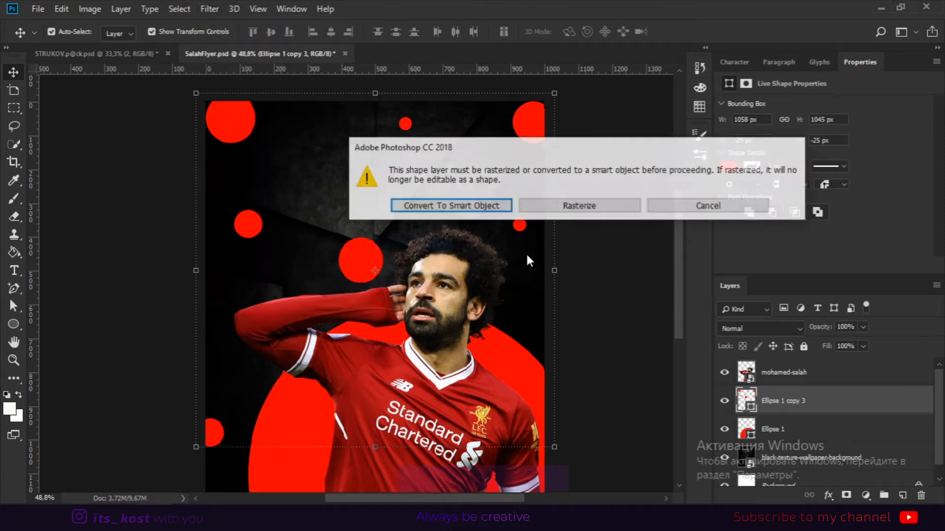
click(431, 210)
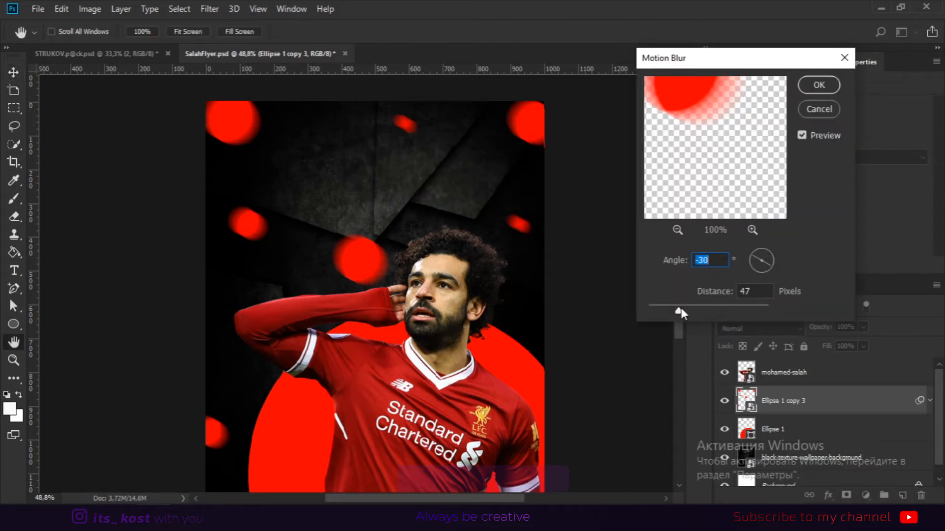
drag(681, 308, 676, 309)
key(Tab)
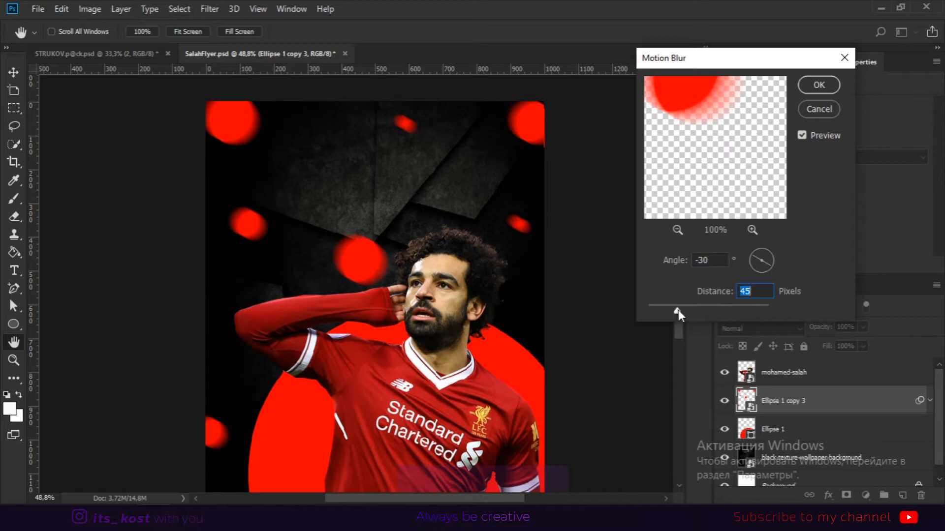
click(819, 85)
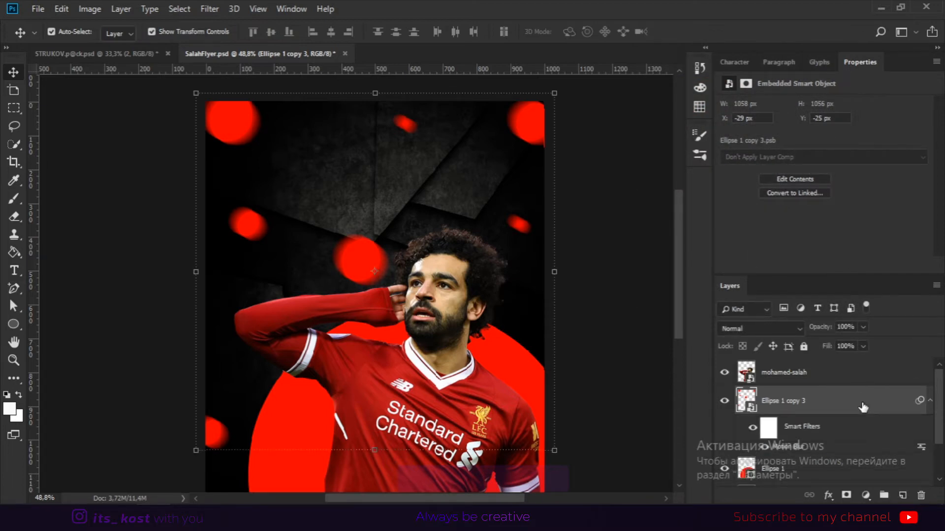
Add a red Outer Glow to the blurred circles with spread 10% and size 79 px, raising its opacity.
double_click(845, 406)
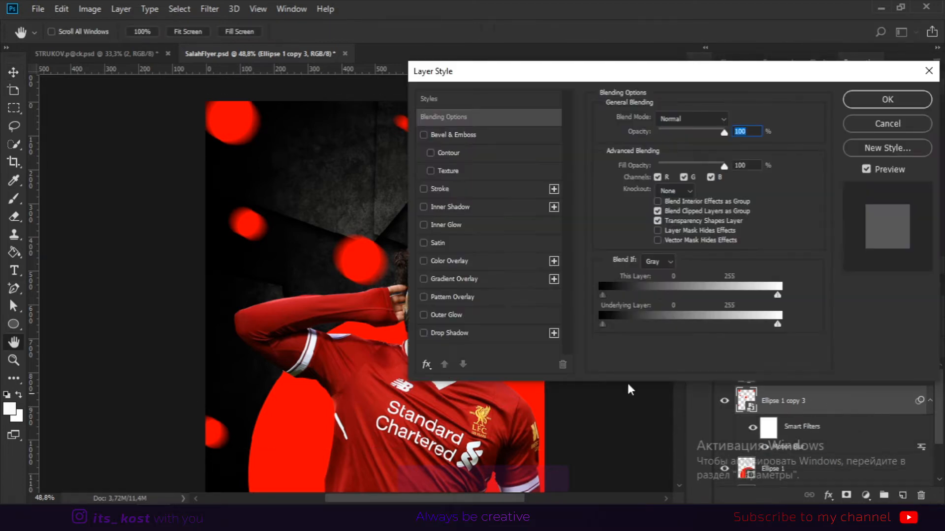
click(440, 313)
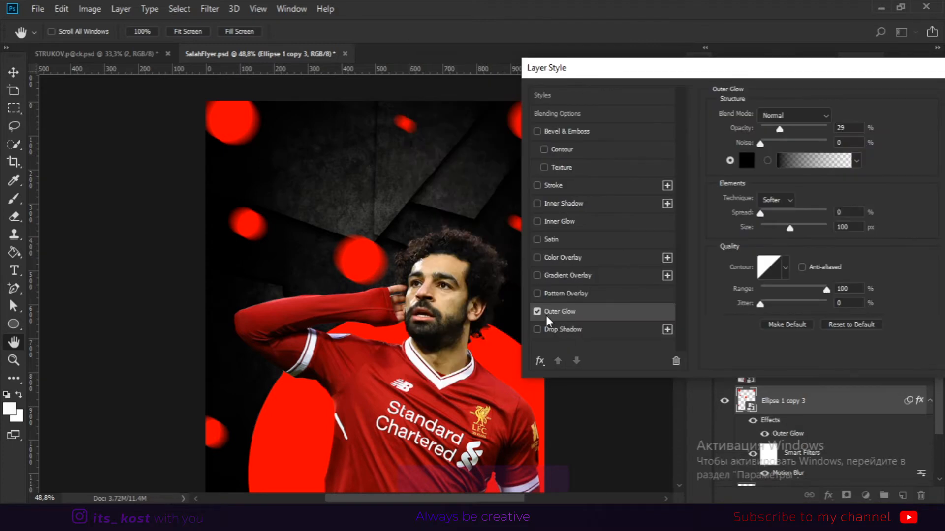
drag(797, 64, 738, 65)
click(687, 161)
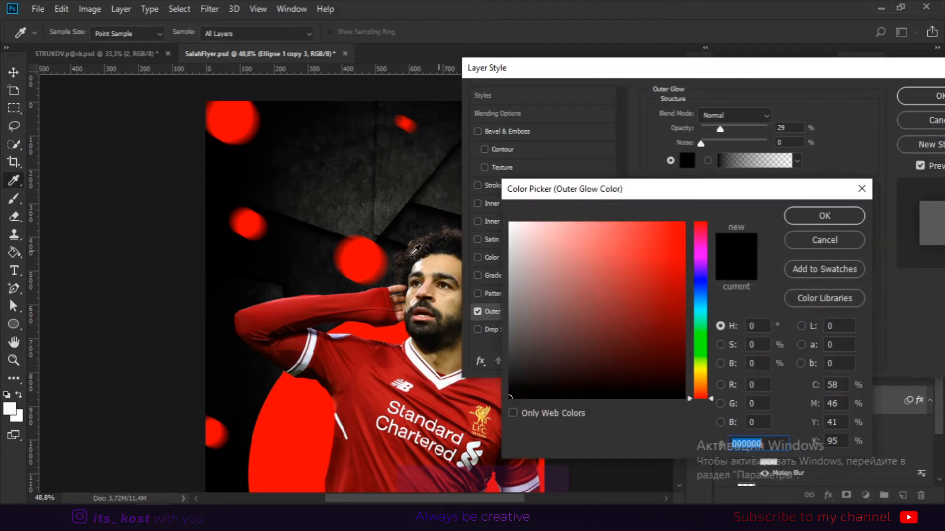
click(362, 256)
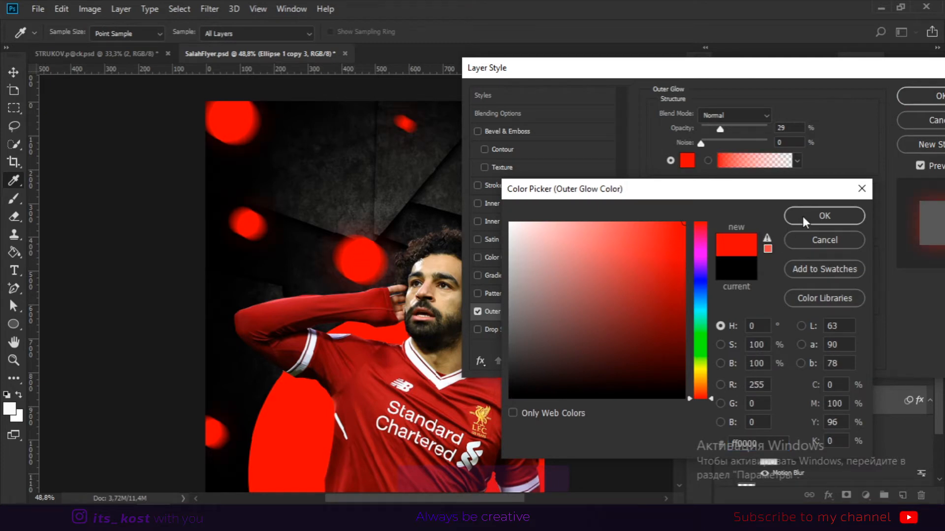
click(817, 217)
drag(703, 212, 726, 229)
drag(720, 129, 733, 127)
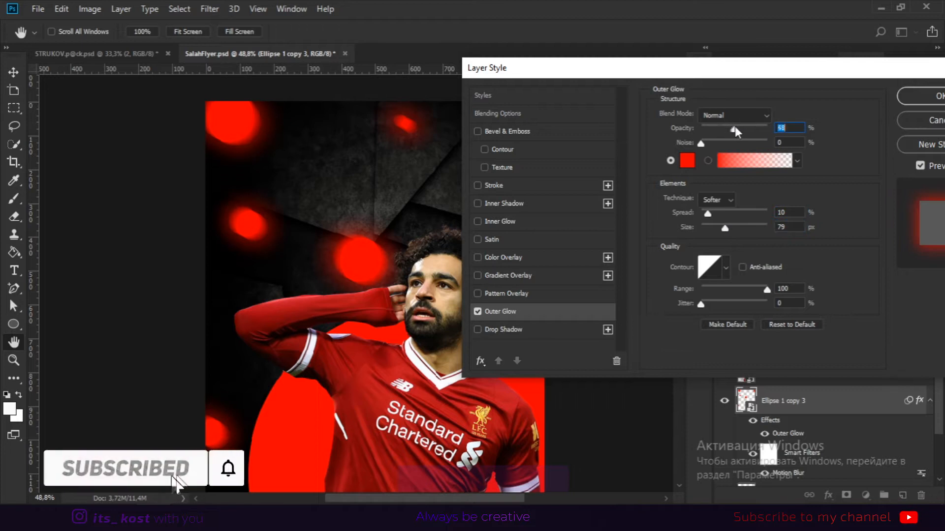
click(910, 101)
click(602, 236)
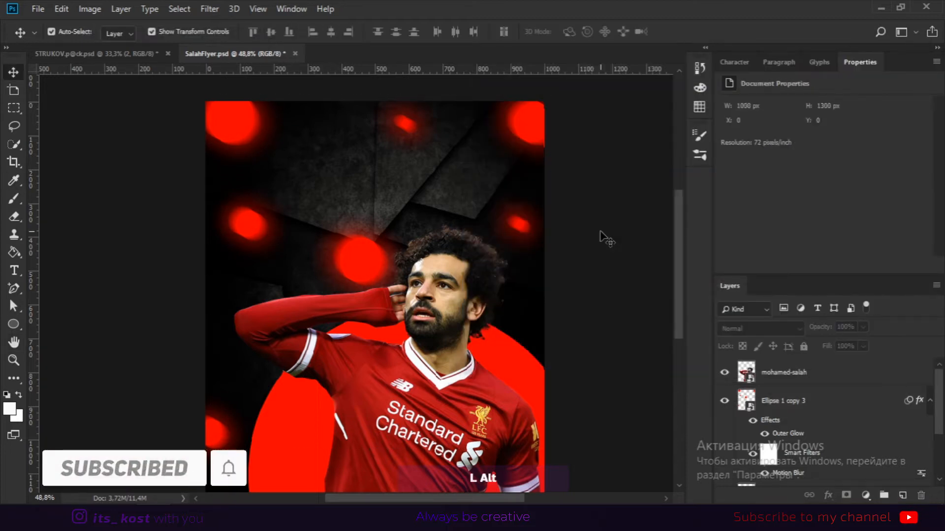
Duplicate the Mohamed Salah cut-out layer.
scroll(602, 236, down, 5)
scroll(563, 274, up, 3)
key(space)
drag(599, 276, 560, 247)
click(468, 270)
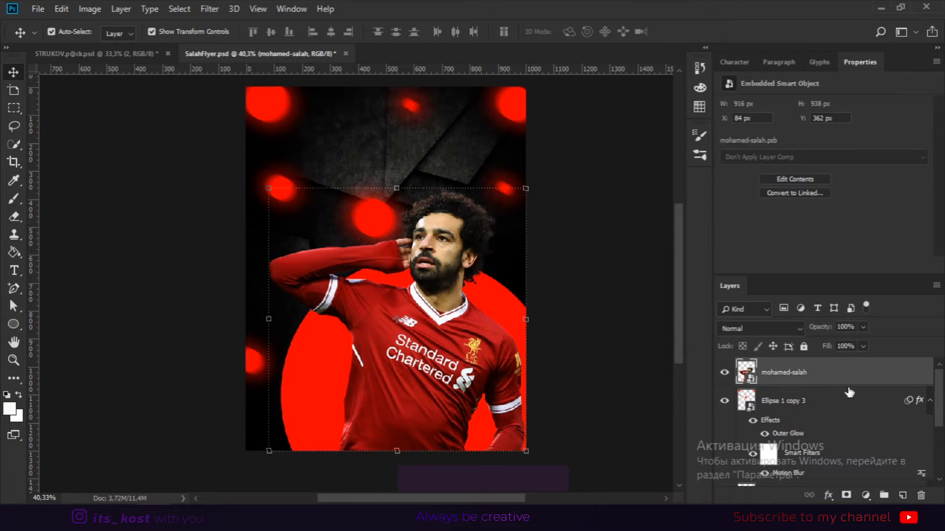
key(ctrl)
key(ctrl+j)
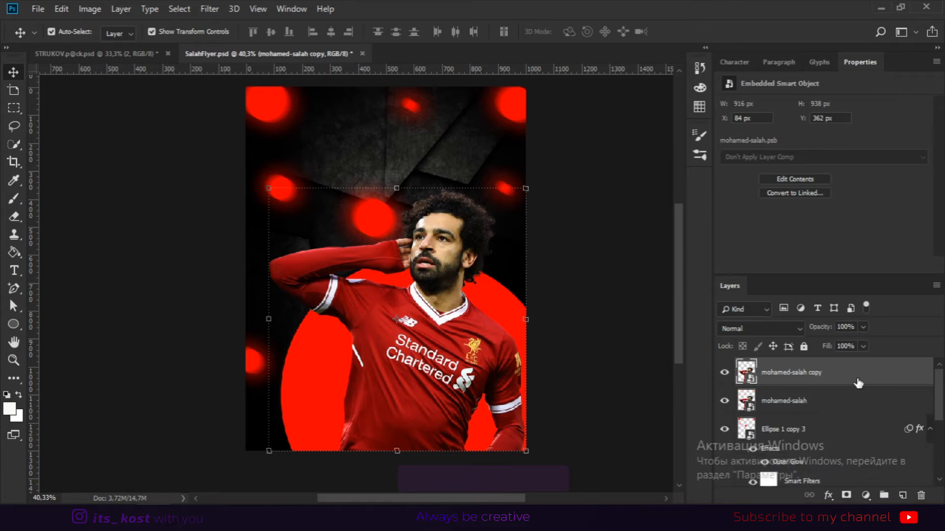
Apply a Gaussian Blur with radius 19.4 px to the original, lower Salah layer.
click(833, 410)
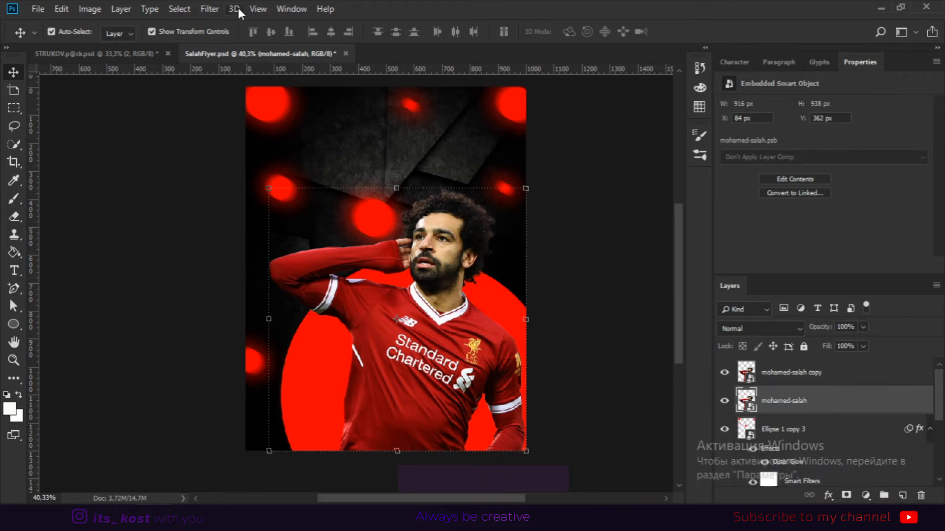
click(216, 8)
mouse_move(282, 167)
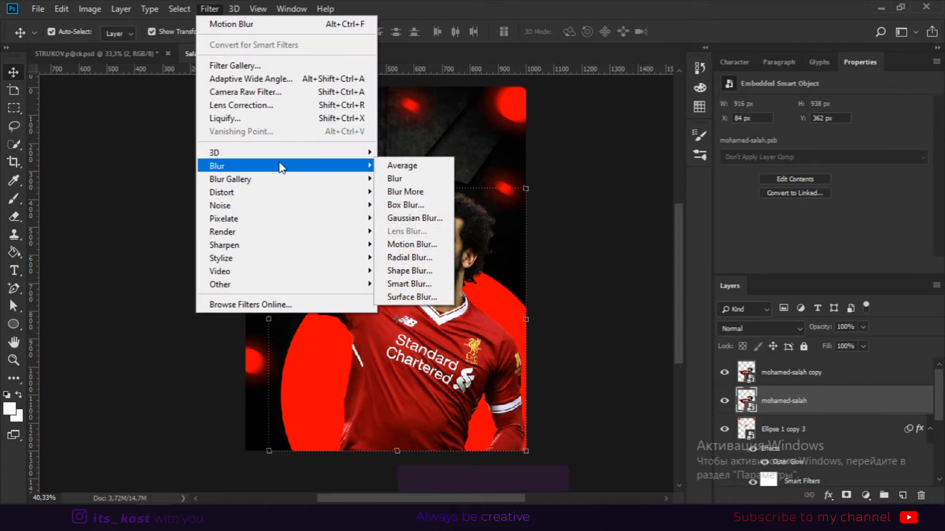
click(416, 218)
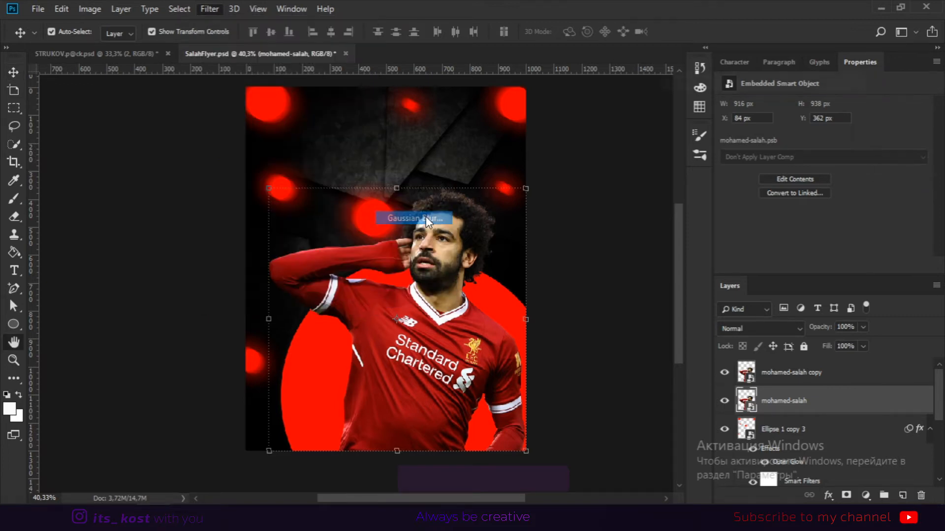
drag(731, 289, 726, 289)
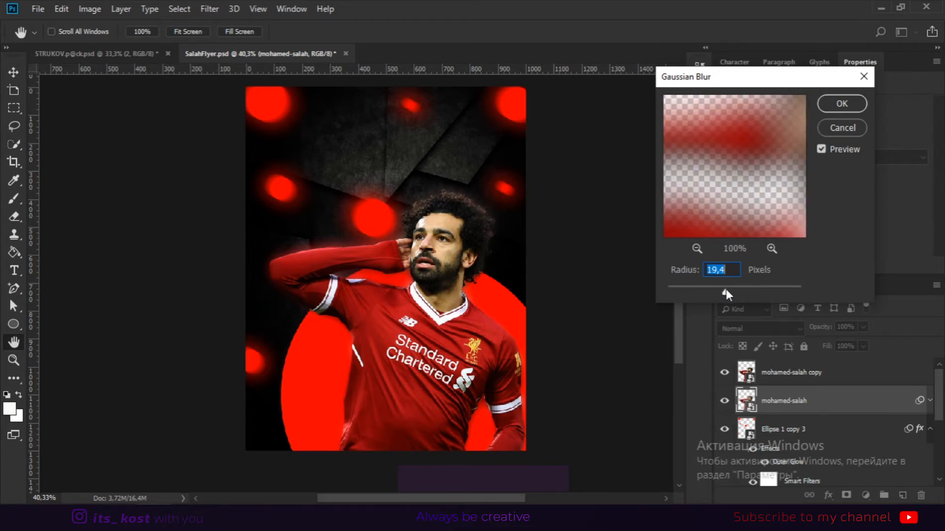
click(842, 103)
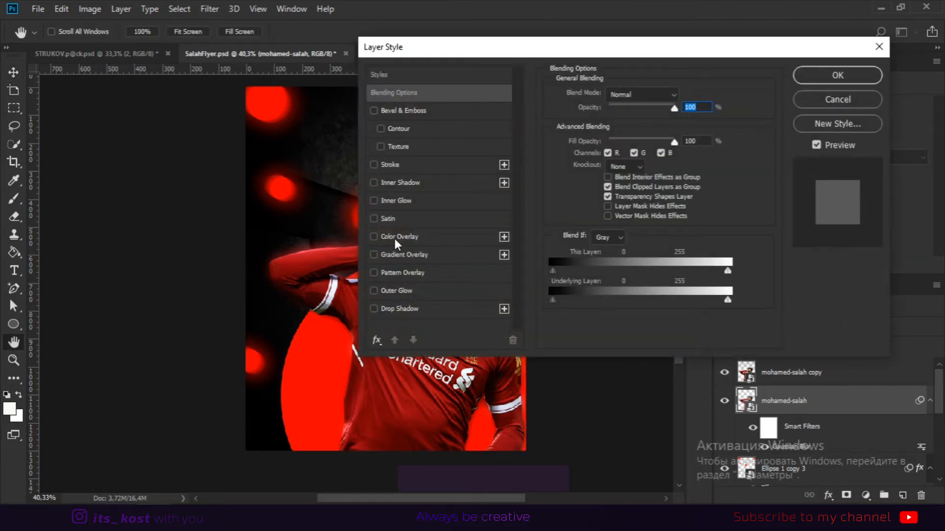
Add a black Color Overlay at 100% opacity in Normal mode to the blurred Salah layer.
click(394, 238)
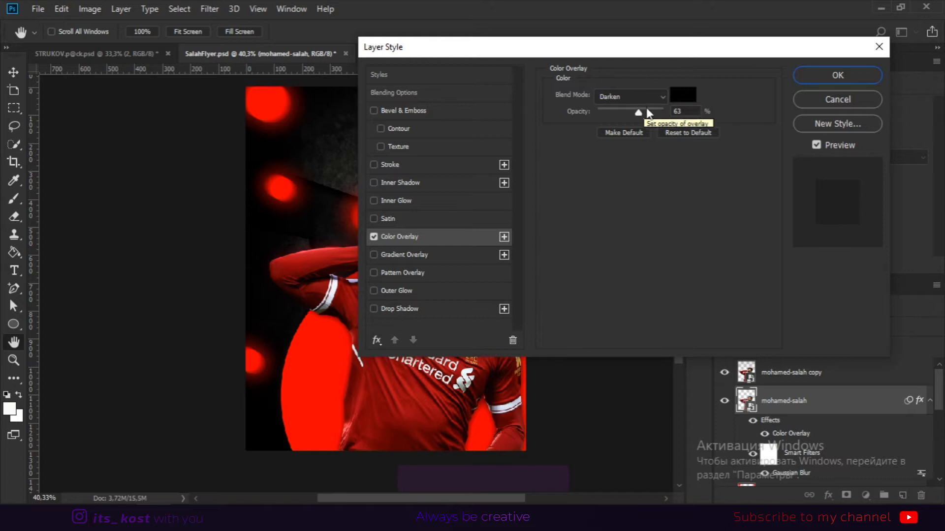
drag(658, 51, 837, 52)
drag(826, 112, 847, 113)
click(862, 95)
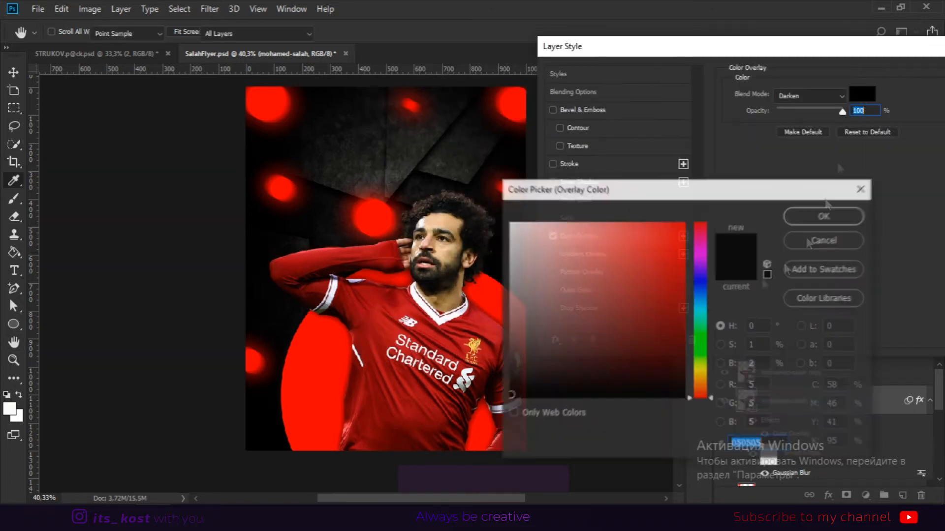
click(819, 217)
click(840, 96)
click(810, 89)
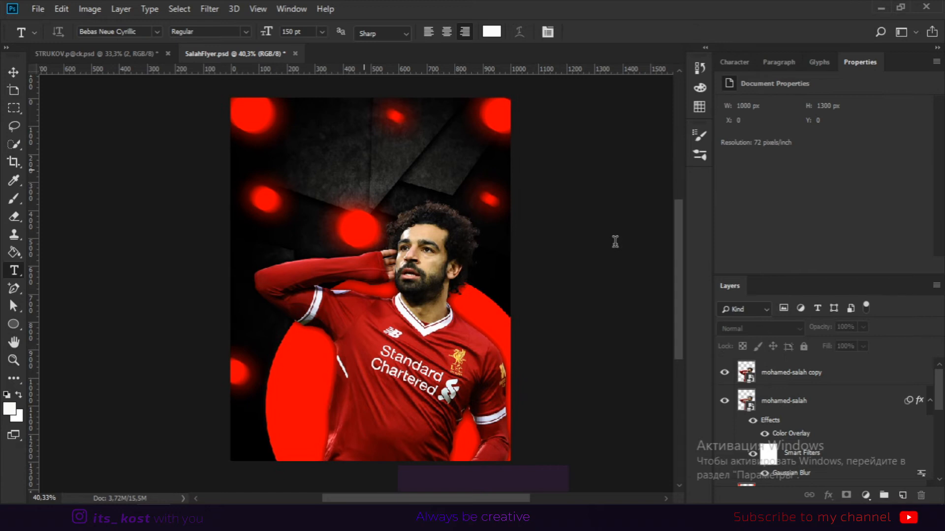
Type the title SALAH above the player and center it horizontally on the canvas.
click(364, 167)
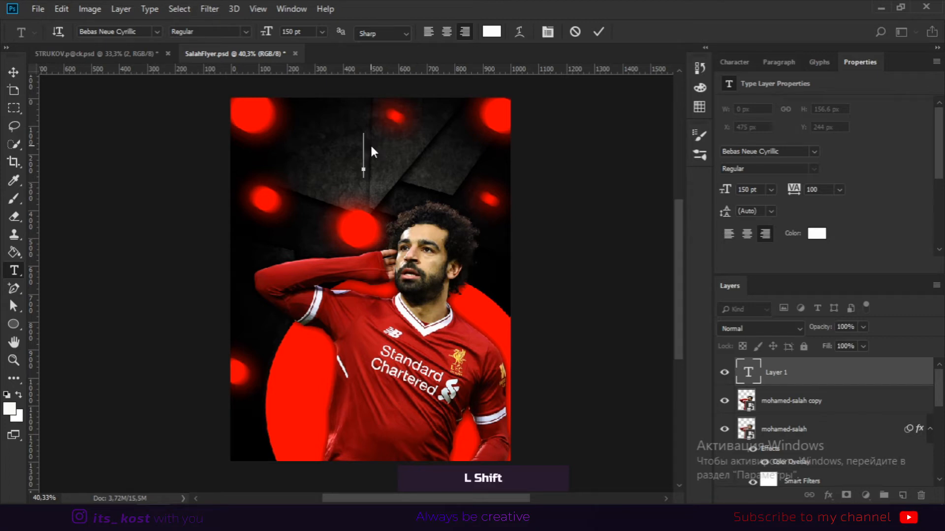
text(SALAH)
key(ctrl+Return)
key(v)
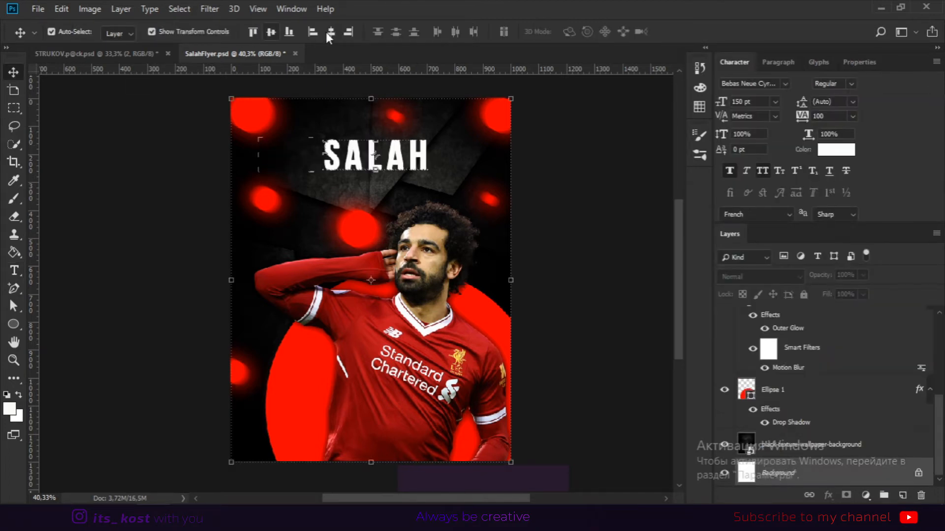
click(330, 31)
click(541, 204)
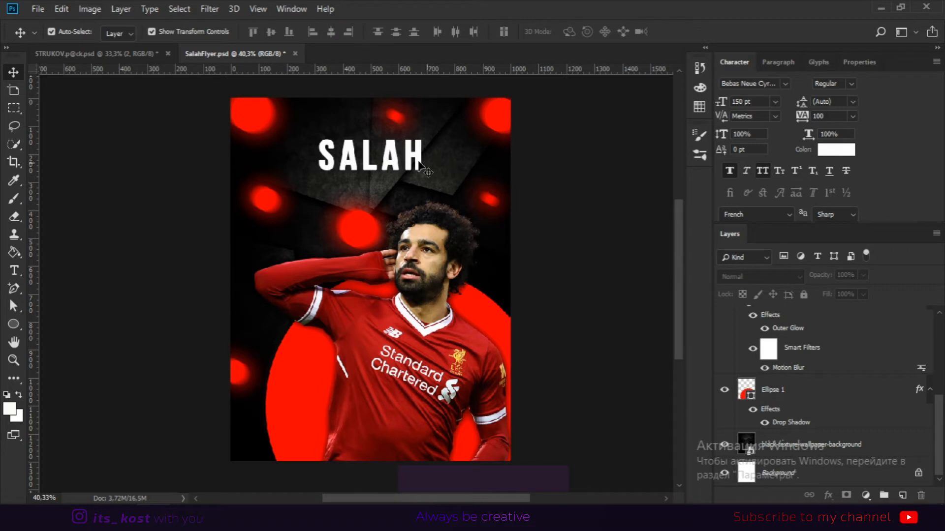
Scale the SALAH title up to about 187 pt.
click(395, 163)
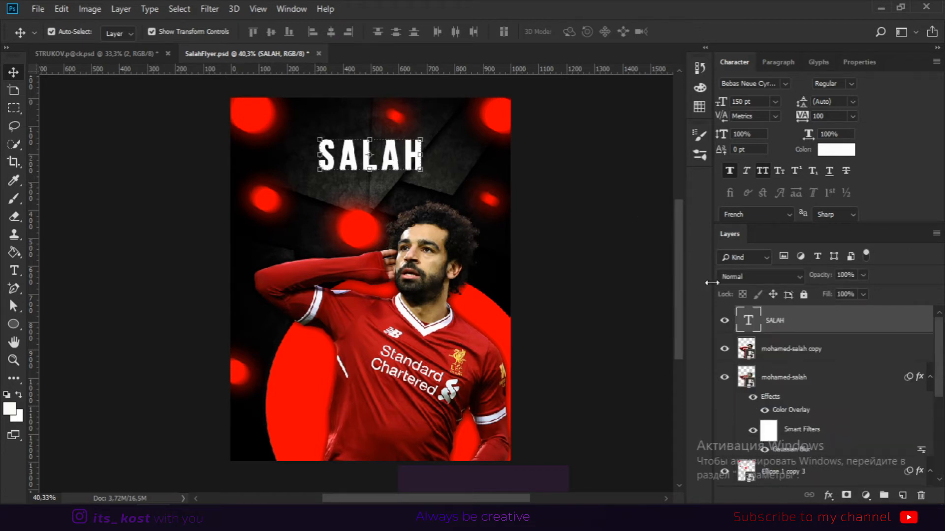
click(427, 138)
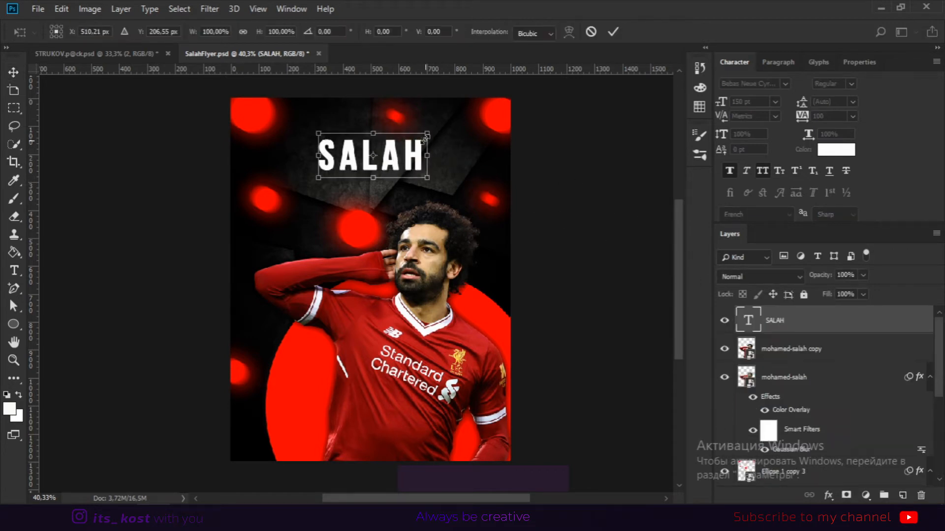
drag(427, 142, 440, 129)
key(Return)
click(548, 191)
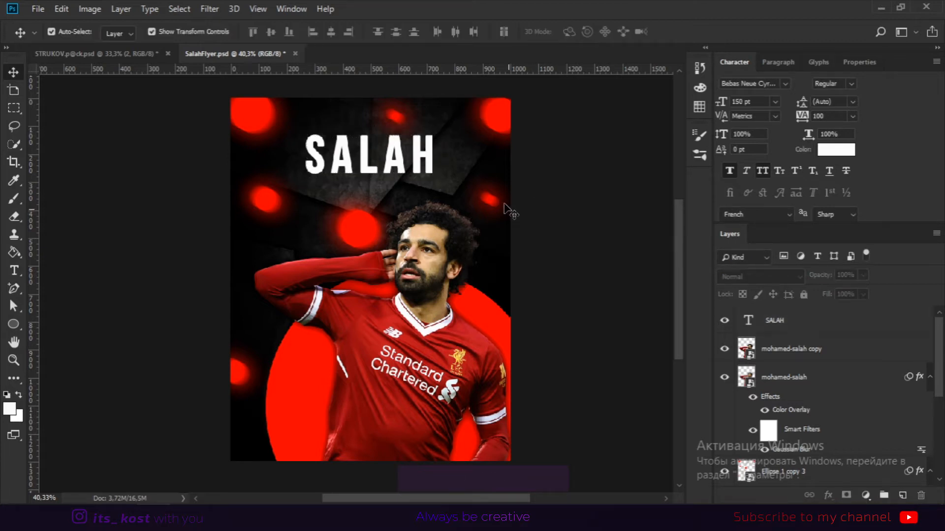
Add a white Outer Glow to the SALAH title with spread 11%, size 84 px and opacity about 38%.
click(422, 155)
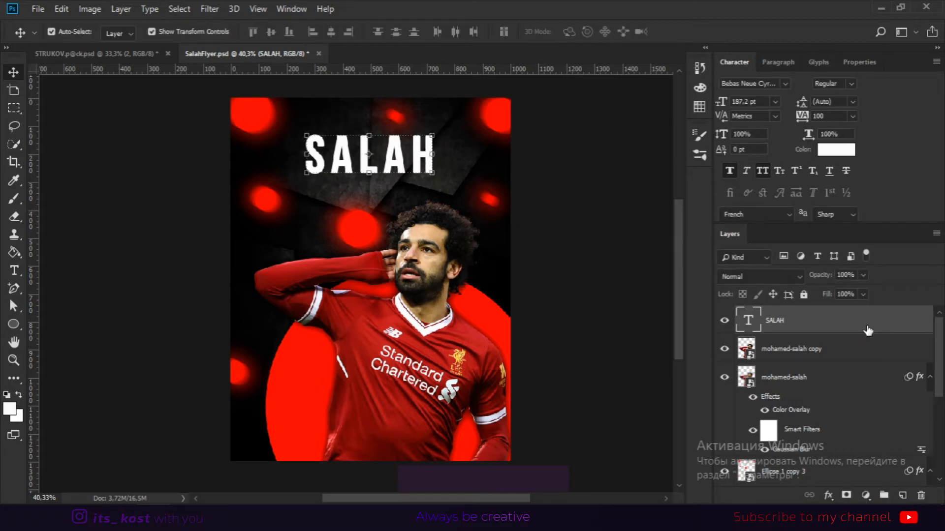
double_click(921, 328)
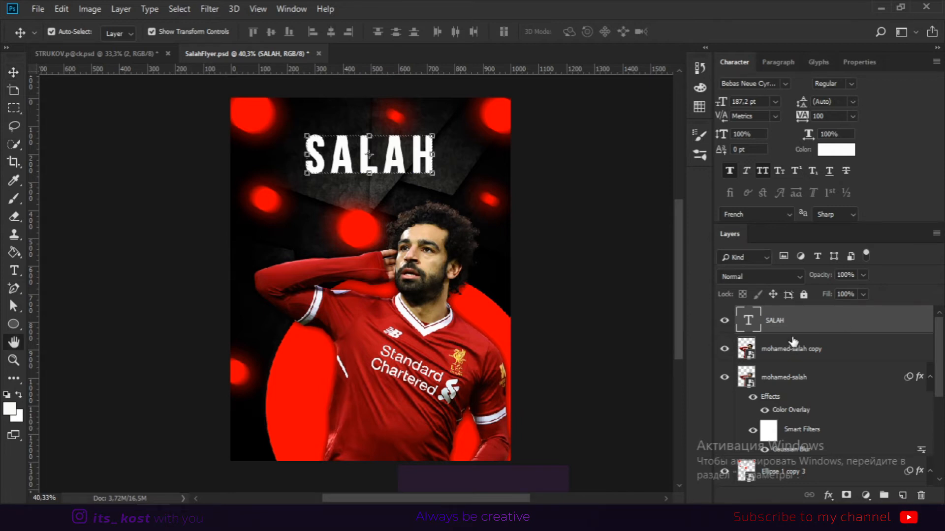
drag(432, 70, 634, 72)
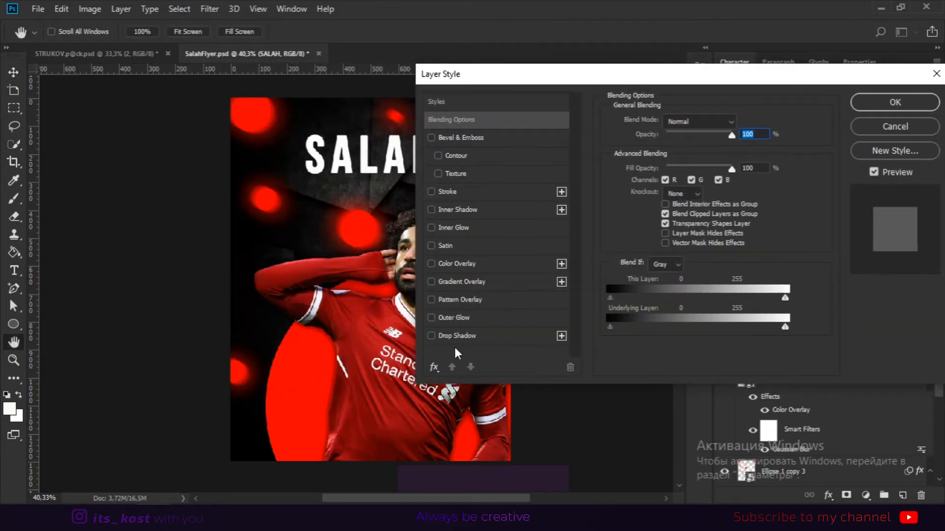
click(431, 318)
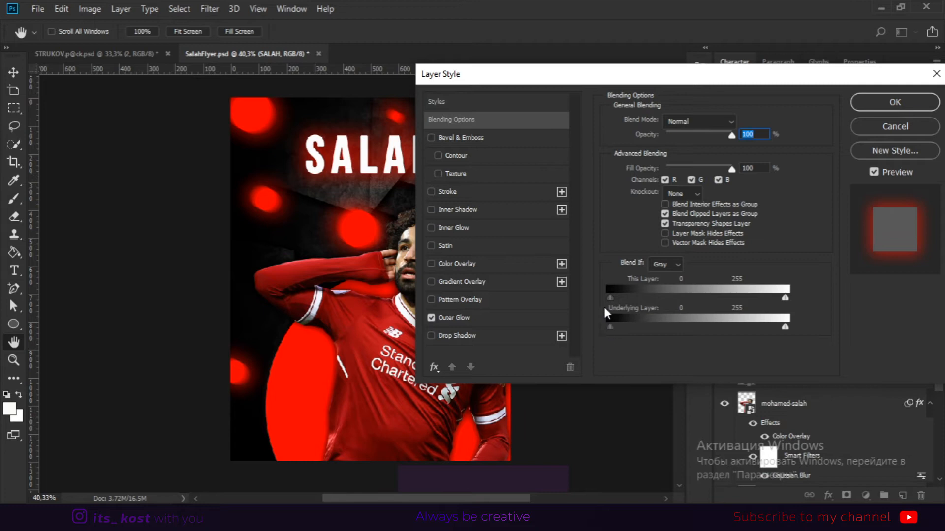
click(499, 317)
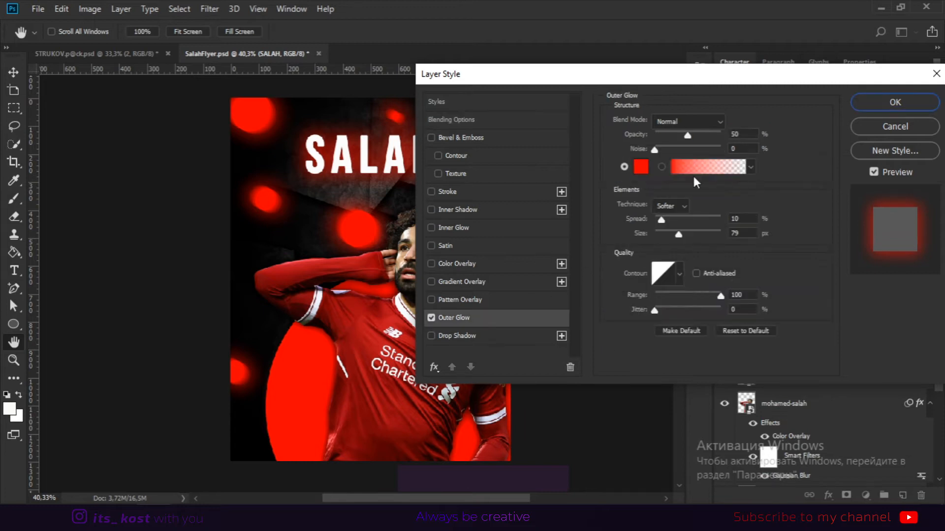
click(641, 168)
drag(563, 260, 480, 175)
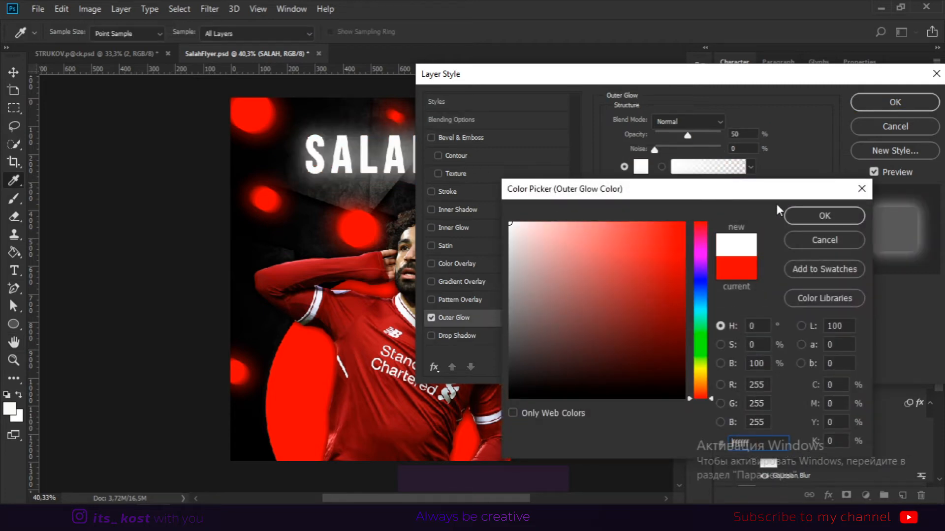
click(824, 216)
drag(654, 75, 767, 85)
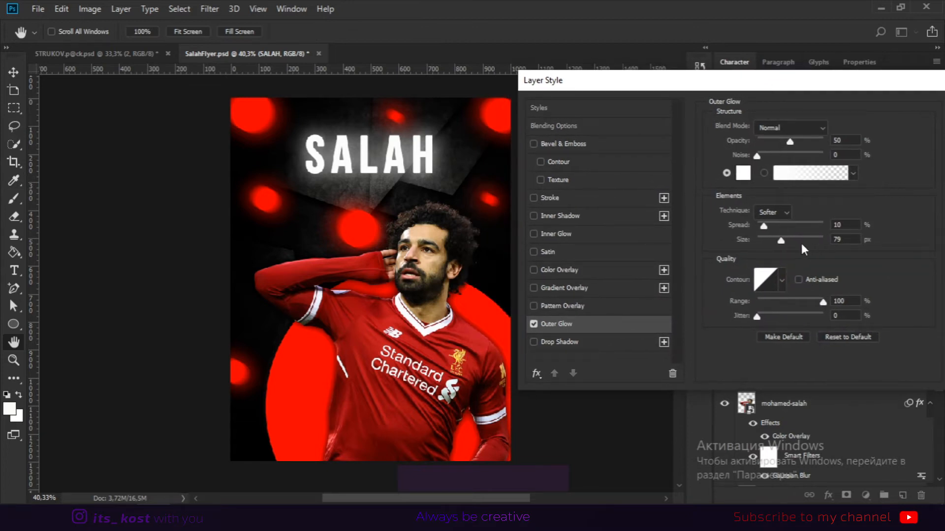
drag(780, 240, 772, 240)
drag(775, 243, 760, 226)
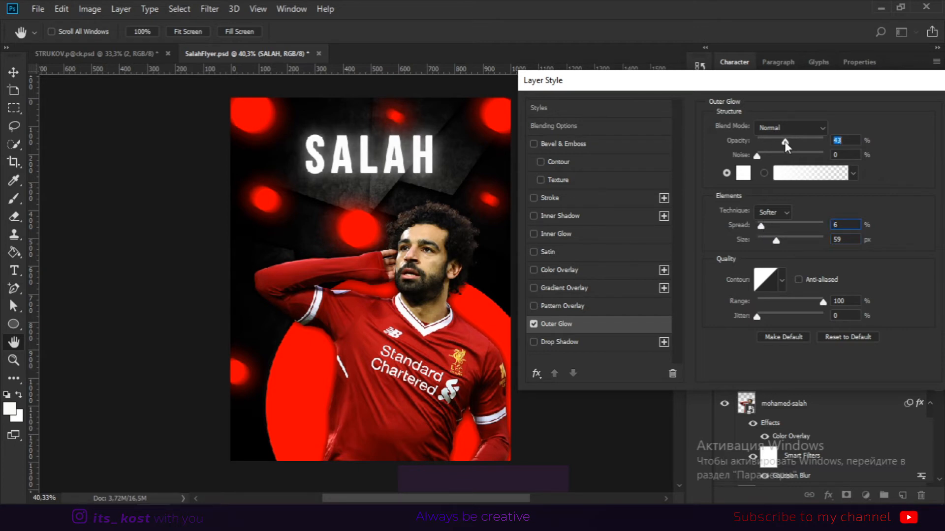
drag(763, 225, 781, 243)
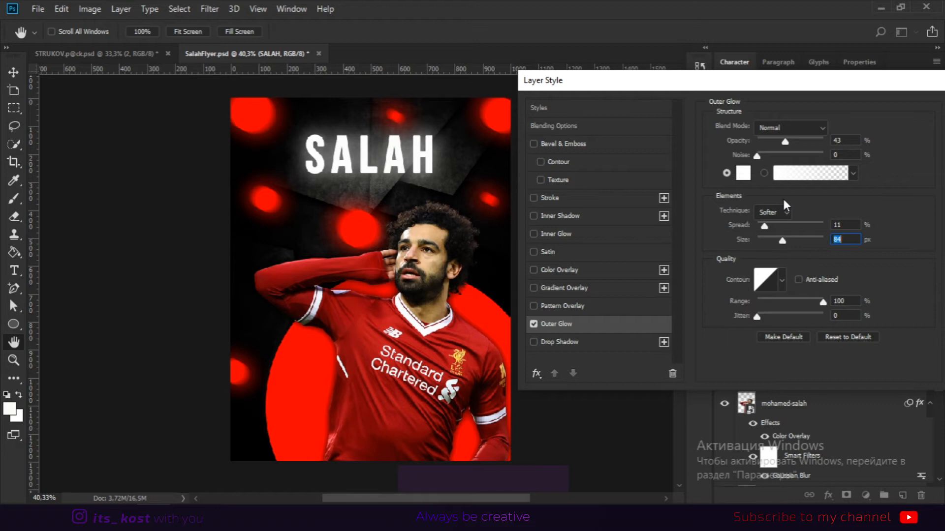
drag(786, 141, 778, 140)
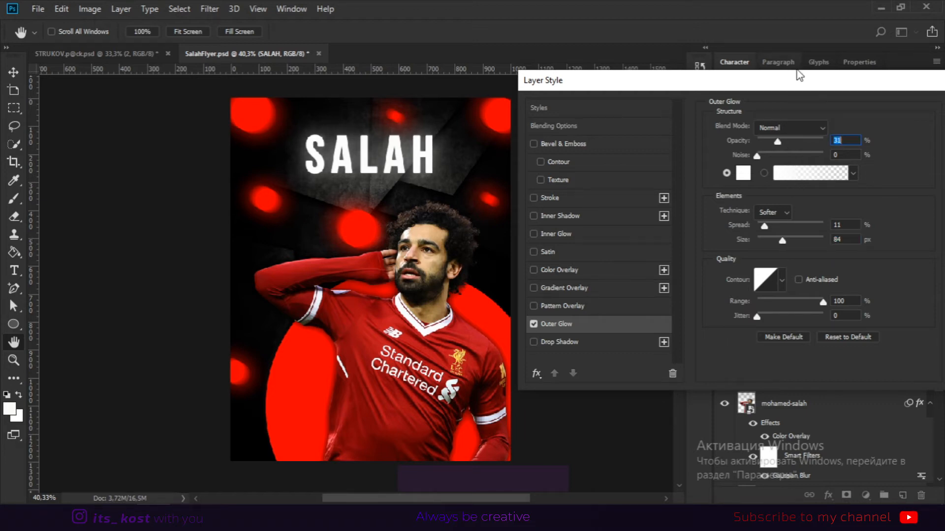
drag(801, 81, 567, 72)
click(747, 101)
Type the number 11 beside the player and set its tracking to 0.
click(584, 244)
key(space)
drag(586, 240, 592, 216)
key(t)
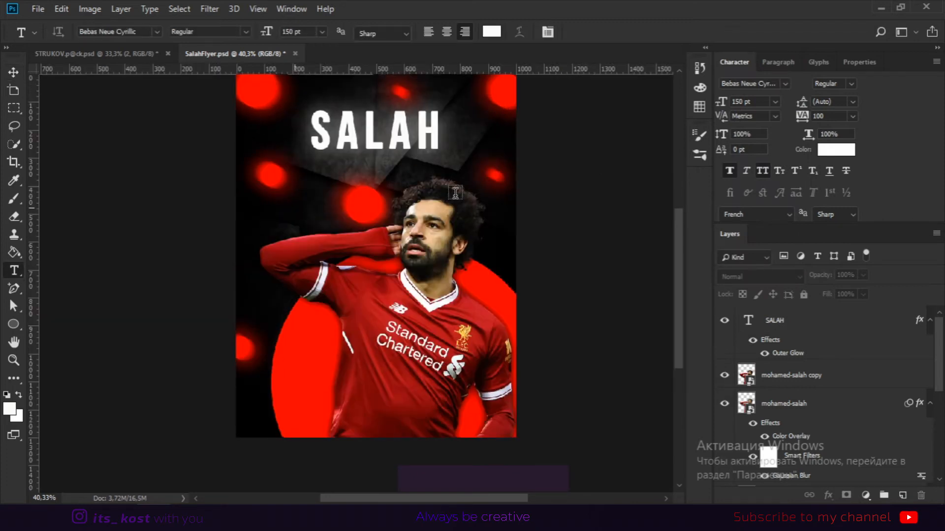
click(455, 194)
text(11)
click(14, 74)
double_click(820, 117)
text(0)
key(Return)
Duplicate the 11 and rotate the copy 30° beside the end of the SALAH title.
click(575, 197)
drag(276, 199, 297, 202)
drag(329, 180, 286, 220)
drag(295, 192, 467, 138)
key(Return)
click(277, 214)
drag(483, 121, 495, 144)
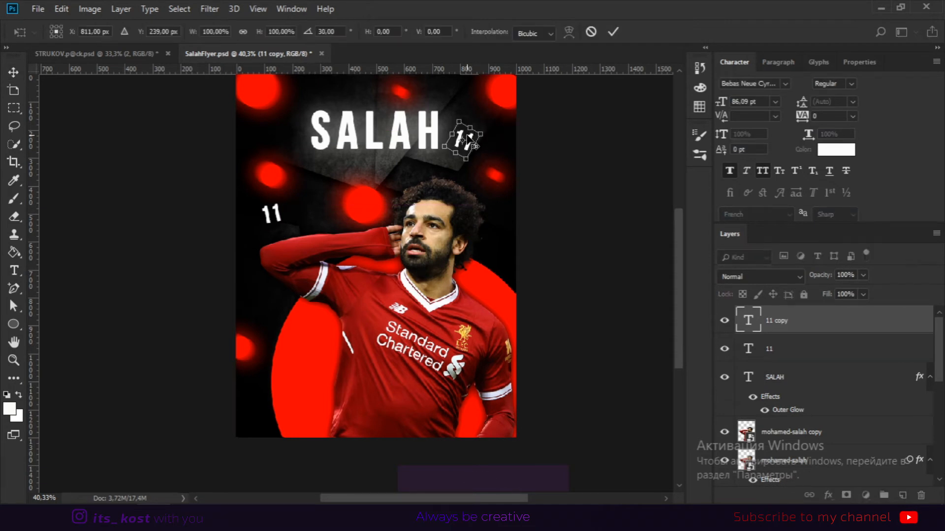
Place another rotated 11 copy near the top above the SALAH title.
scroll(467, 134, up, 3)
drag(463, 143, 507, 136)
drag(535, 126, 255, 117)
key(Return)
click(537, 211)
mouse_move(275, 108)
mouse_down()
mouse_move(283, 102)
mouse_move(262, 100)
mouse_up()
key(Return)
Add two more rotated 11 copies, one at the right edge beside the player and one at the lower left.
drag(524, 201, 561, 352)
drag(550, 373, 167, 462)
key(space)
click(640, 217)
drag(196, 443, 282, 274)
drag(305, 264, 281, 245)
drag(267, 252, 273, 236)
key(Return)
click(273, 246)
scroll(273, 282, down, 2)
drag(274, 282, 274, 394)
click(274, 396)
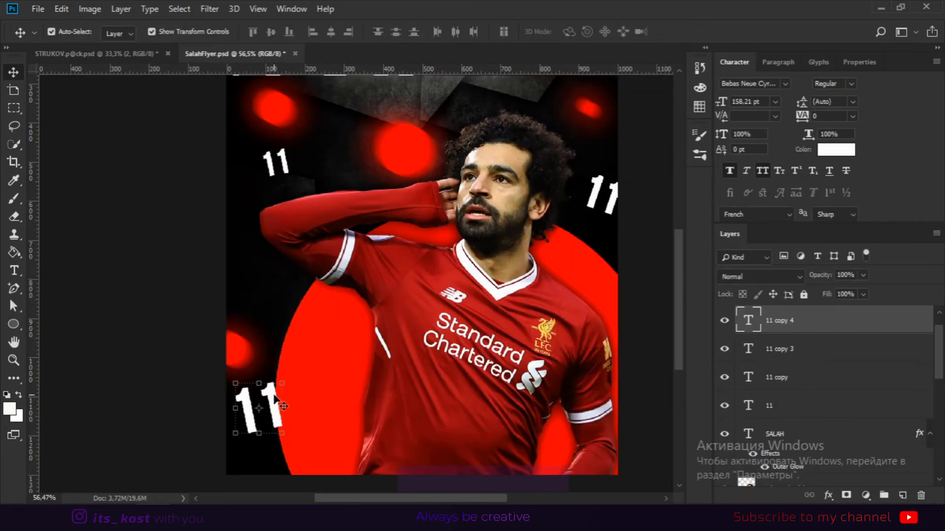
Select all the 11 text layers and rasterize them.
shift+click(615, 202)
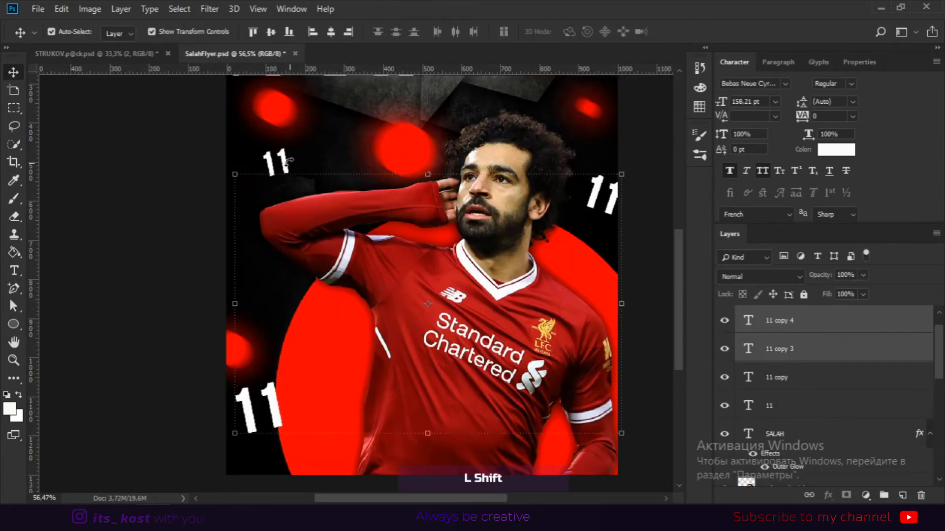
shift+click(283, 163)
drag(472, 137, 444, 276)
key(ctrl+r)
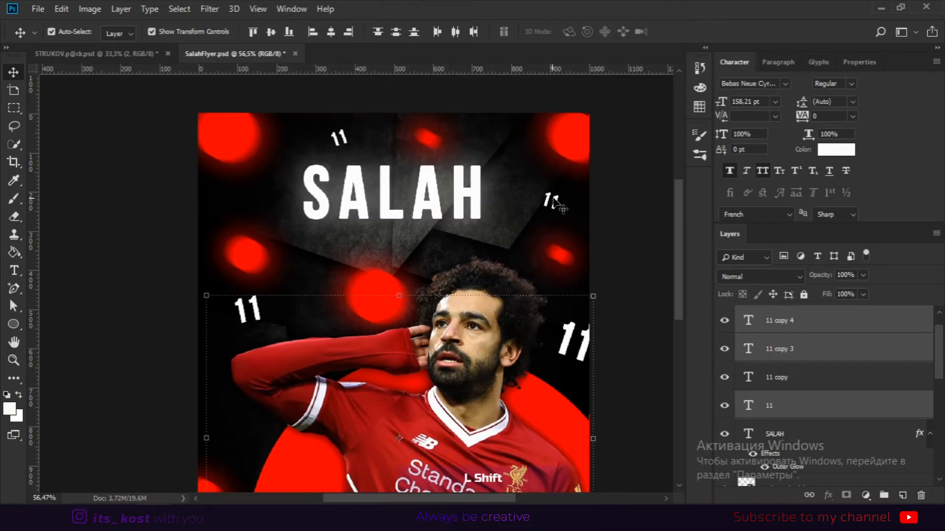
shift+click(339, 139)
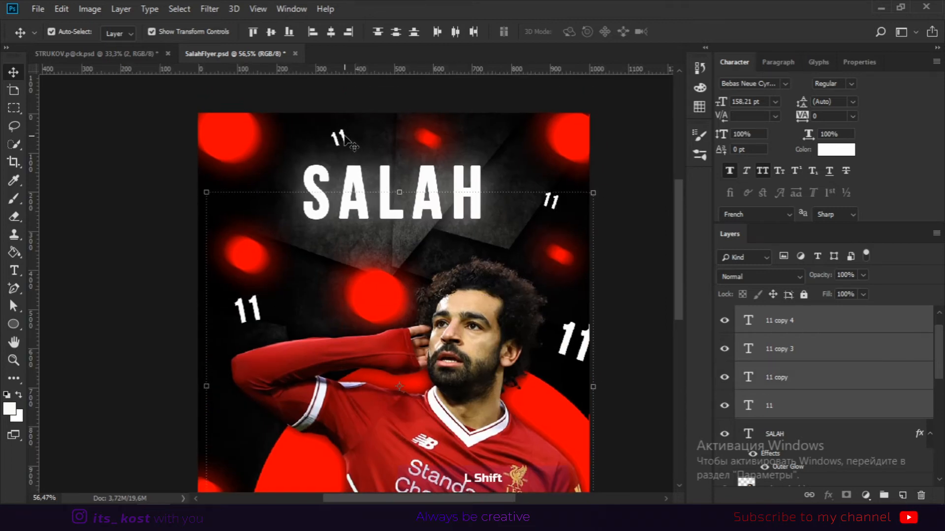
right_click(841, 322)
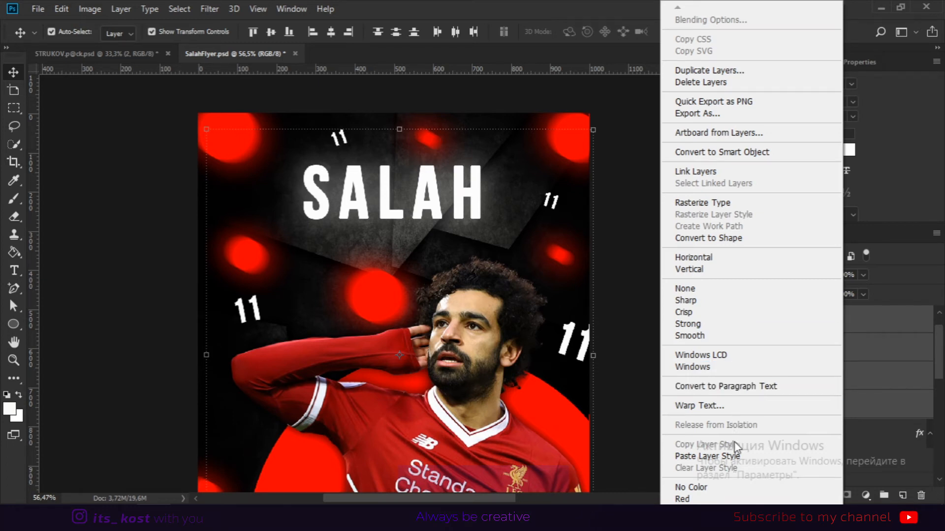
click(711, 204)
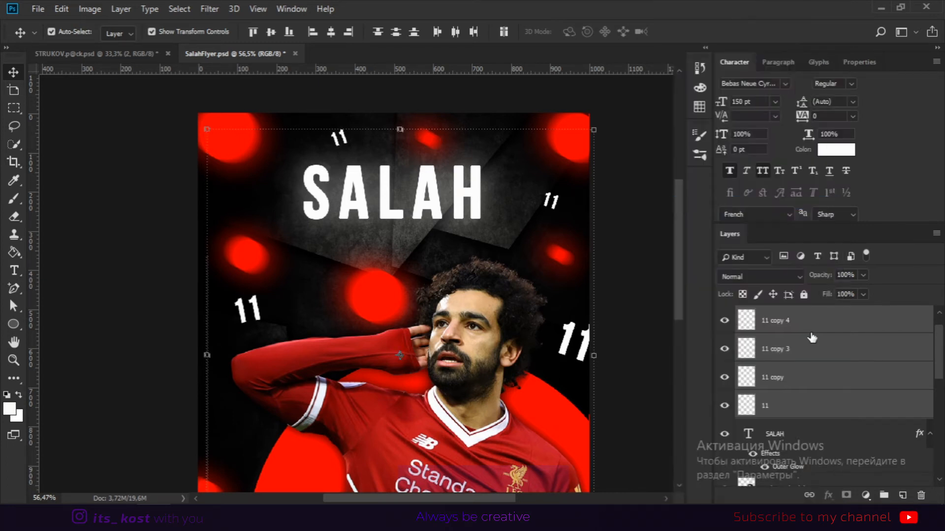
Merge the rasterized 11 layers into a single layer.
right_click(808, 333)
click(688, 388)
scroll(837, 364, down, 2)
scroll(834, 379, up, 3)
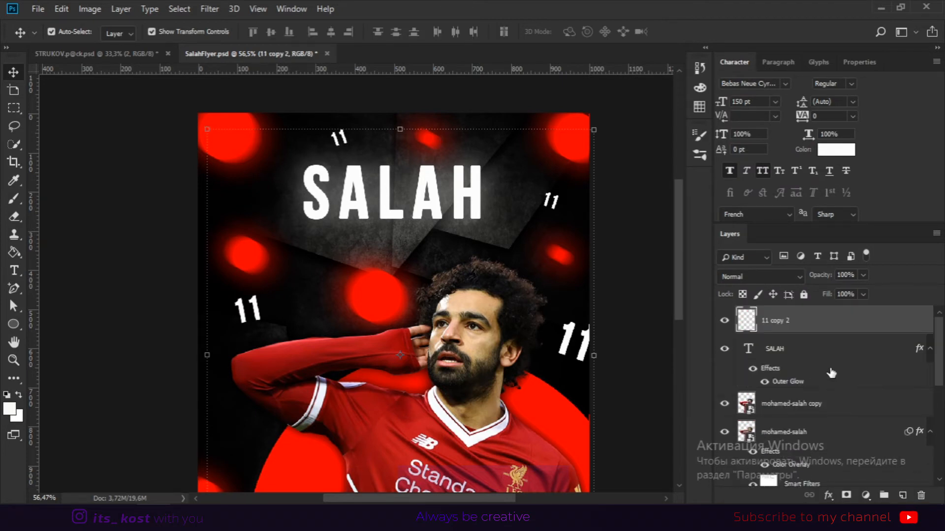
Apply a soft white Outer Glow to the merged 11 layer.
double_click(832, 325)
drag(753, 64, 760, 64)
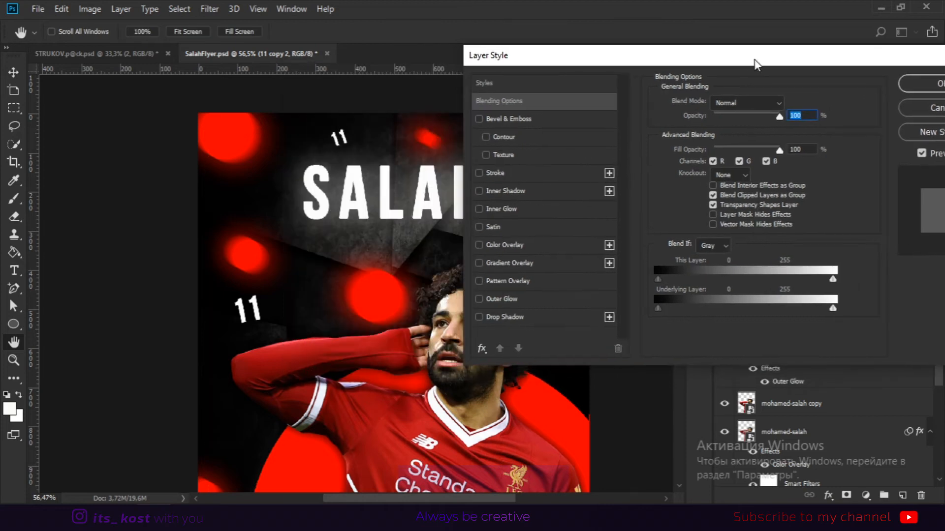
click(494, 298)
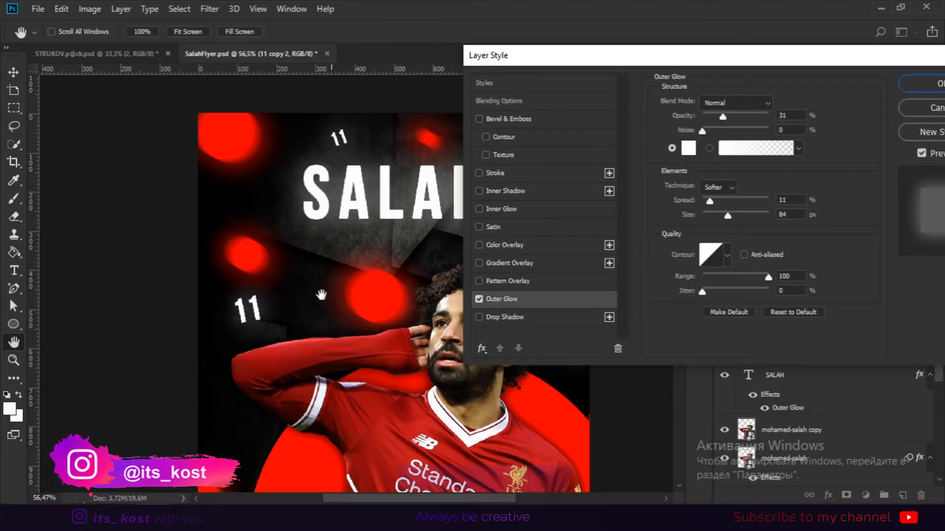
mouse_move(727, 216)
mouse_down()
mouse_move(741, 216)
mouse_move(728, 212)
mouse_up()
drag(723, 116, 726, 118)
click(932, 84)
Zoom in and pan around the player's head and the 11 at the right edge to inspect them.
drag(645, 319, 655, 283)
scroll(559, 268, up, 2)
scroll(364, 248, up, 4)
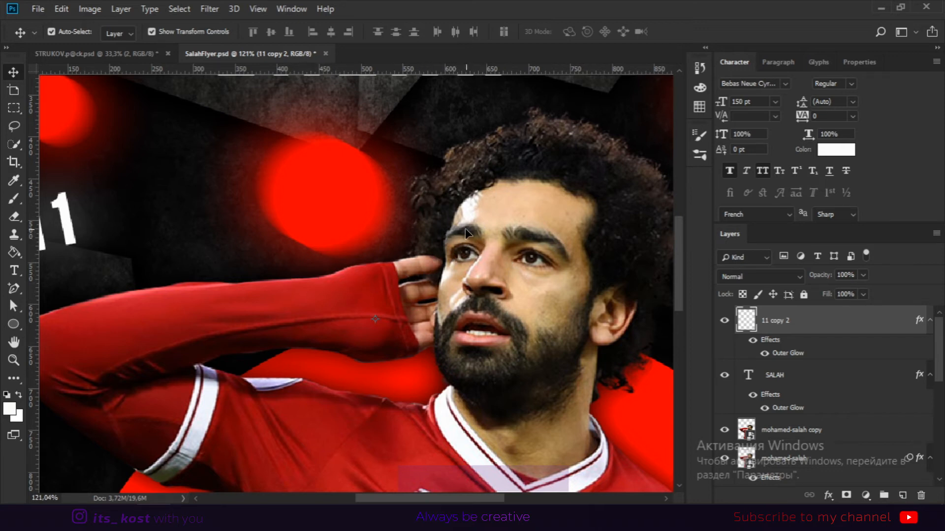
drag(392, 231, 384, 230)
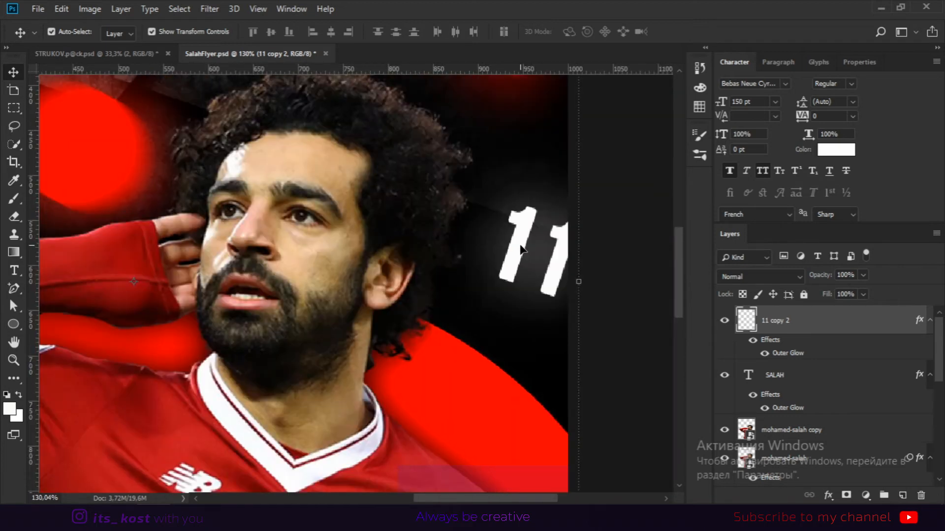
scroll(521, 251, down, 3)
scroll(529, 252, up, 2)
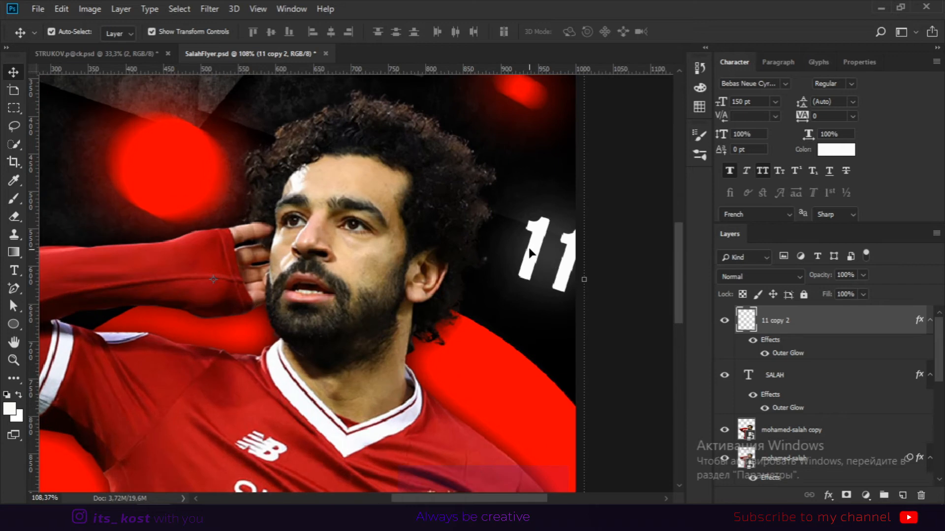
mouse_move(578, 268)
mouse_down()
mouse_move(480, 285)
mouse_move(597, 268)
mouse_move(580, 283)
mouse_up()
click(512, 282)
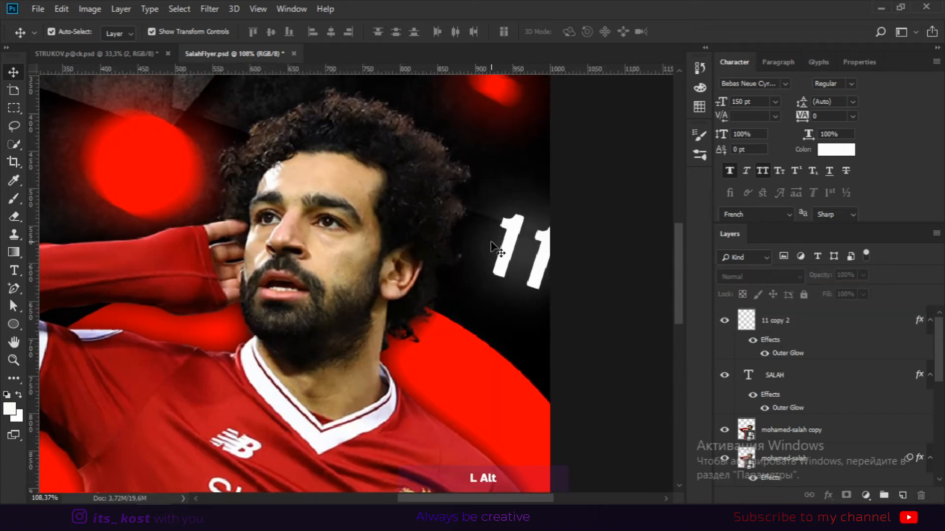
scroll(494, 248, up, 2)
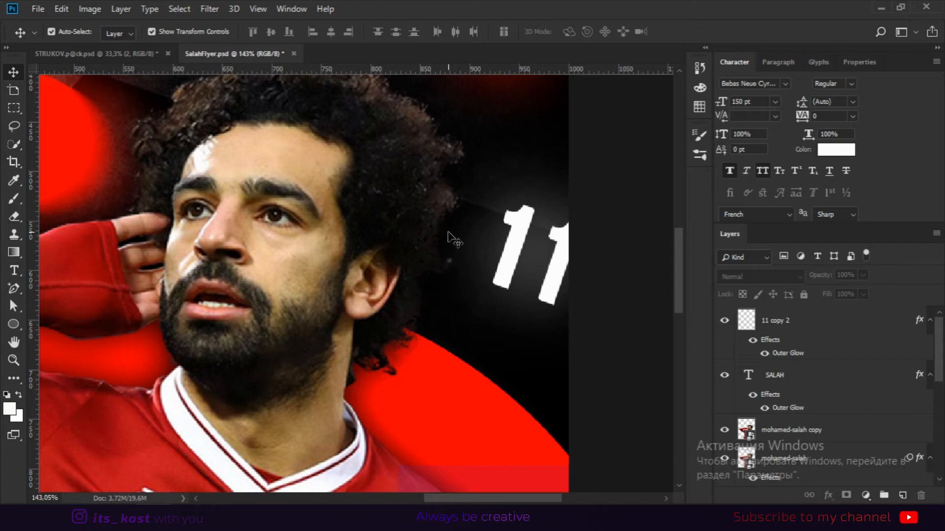
drag(448, 231, 544, 174)
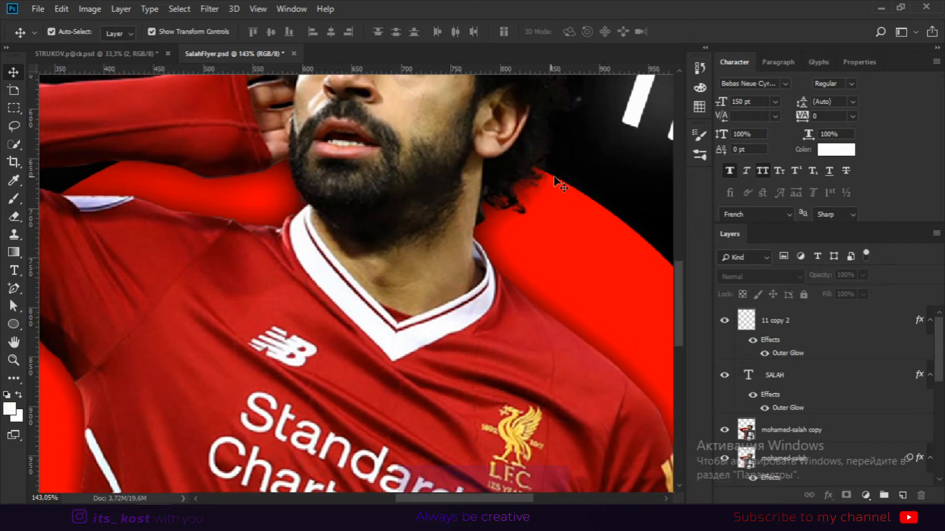
drag(594, 88, 544, 168)
drag(414, 393, 535, 208)
scroll(535, 208, down, 6)
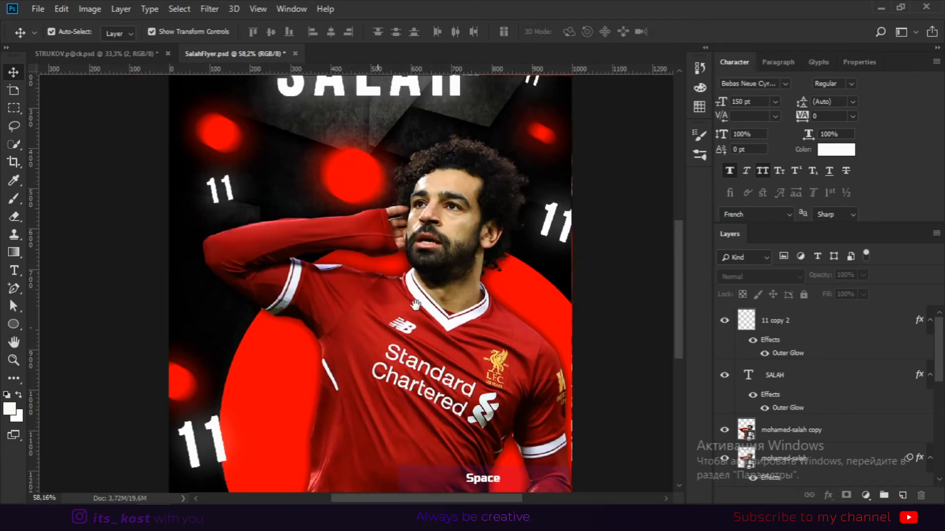
drag(485, 274, 354, 289)
drag(244, 316, 323, 234)
scroll(563, 289, down, 2)
Rename the player's copy layer to MainSalah.
double_click(811, 431)
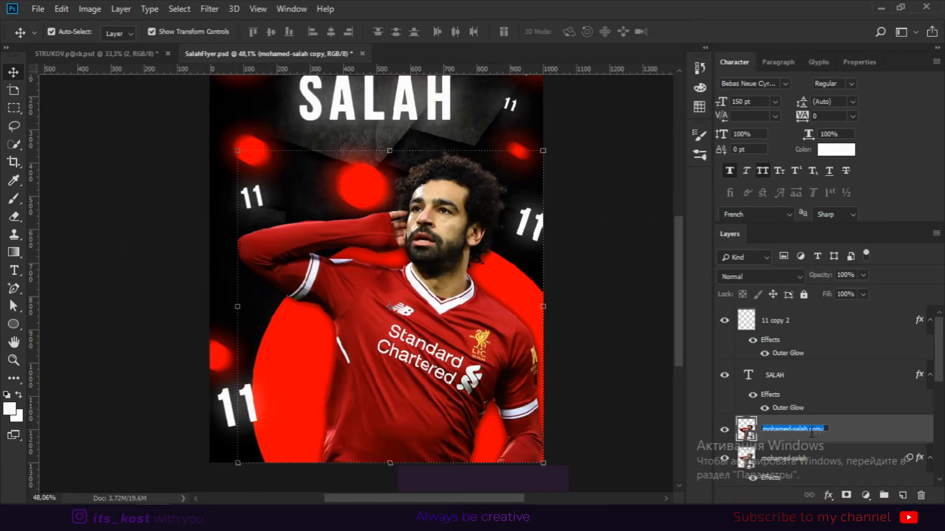
text(MainSalah)
key(Return)
Add a Hue/Saturation adjustment clipped to MainSalah, colorized with hue 0, saturation 100 and lightness +45.
click(867, 498)
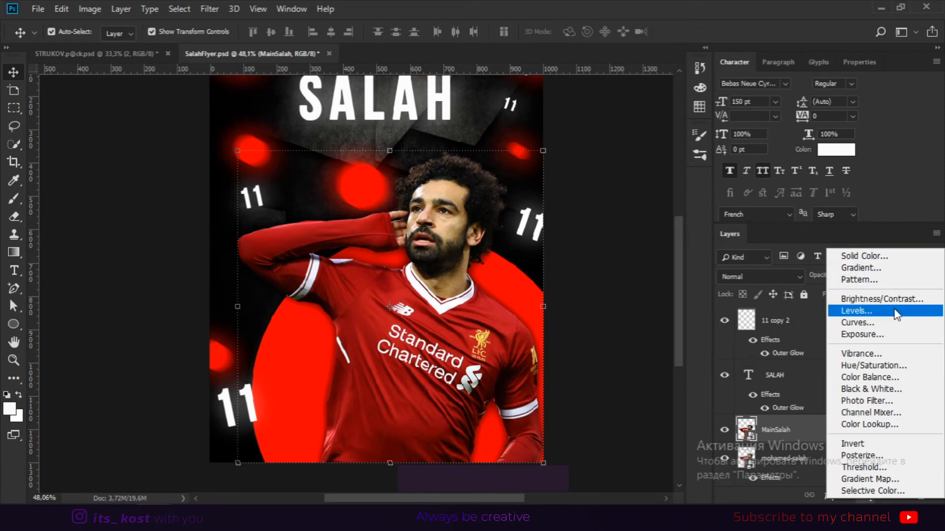
click(888, 366)
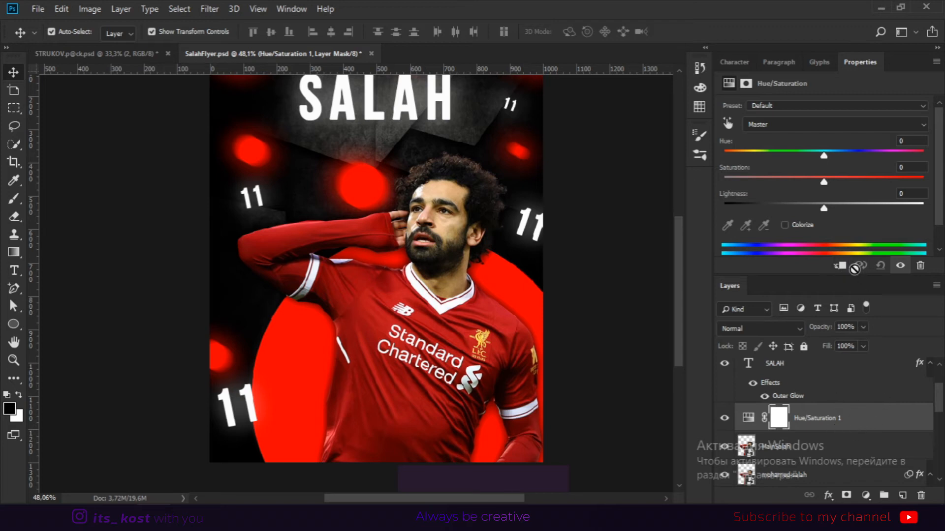
key(space)
scroll(792, 397, down, 2)
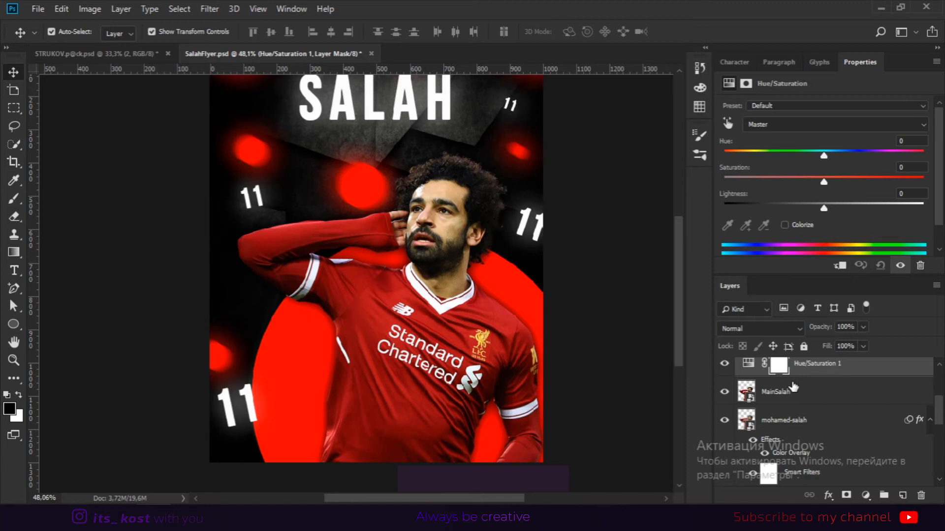
click(837, 270)
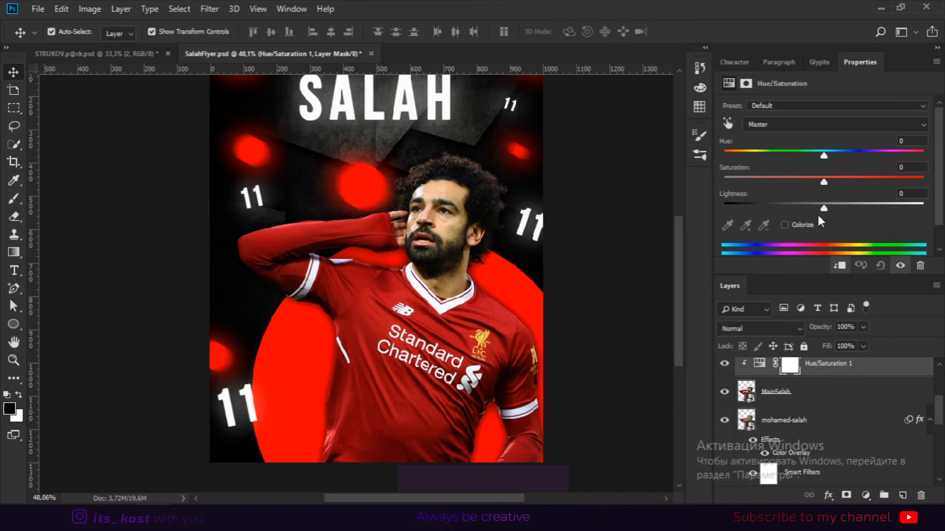
click(786, 225)
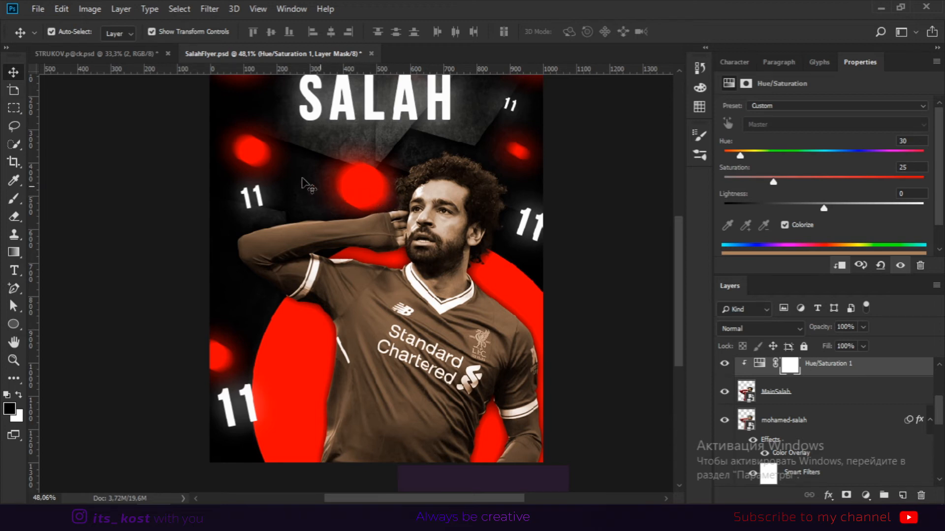
drag(842, 181, 879, 181)
drag(740, 155, 723, 154)
click(867, 206)
drag(898, 180, 924, 180)
drag(867, 208, 868, 207)
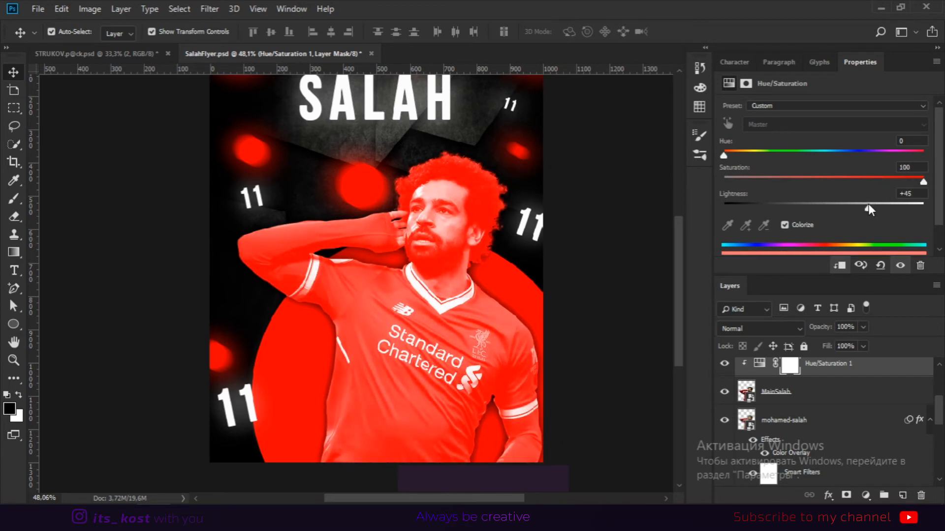
Split the adjustment layer's underlying-layer Blend If black slider to 0/70 in its layer style.
key(h)
double_click(896, 378)
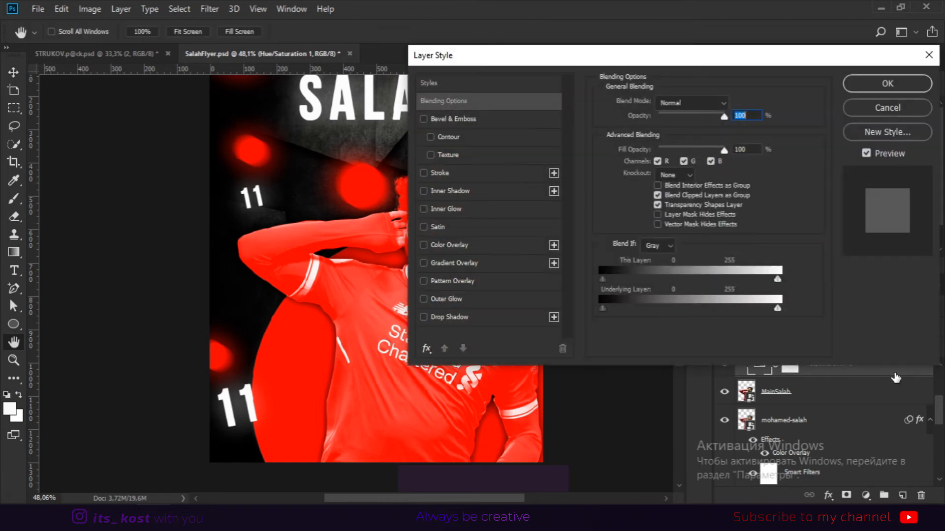
drag(522, 53, 623, 47)
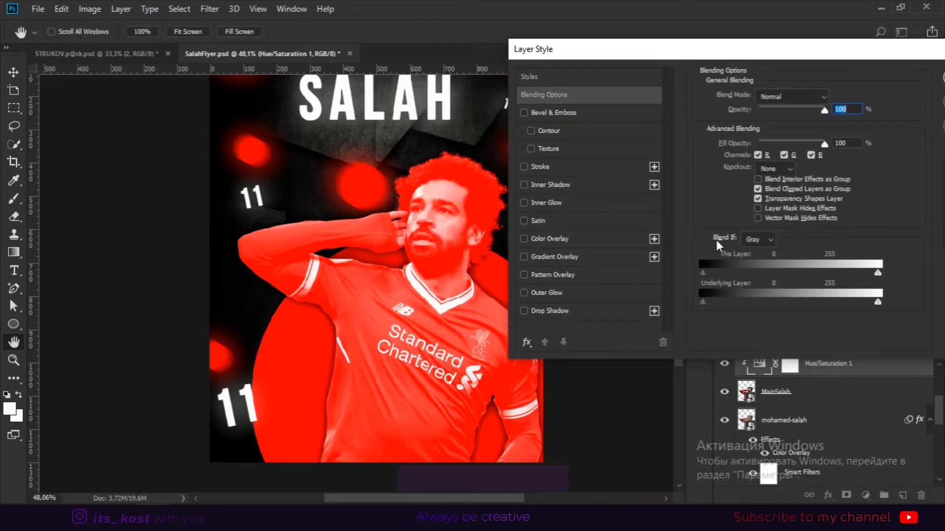
drag(703, 301, 750, 301)
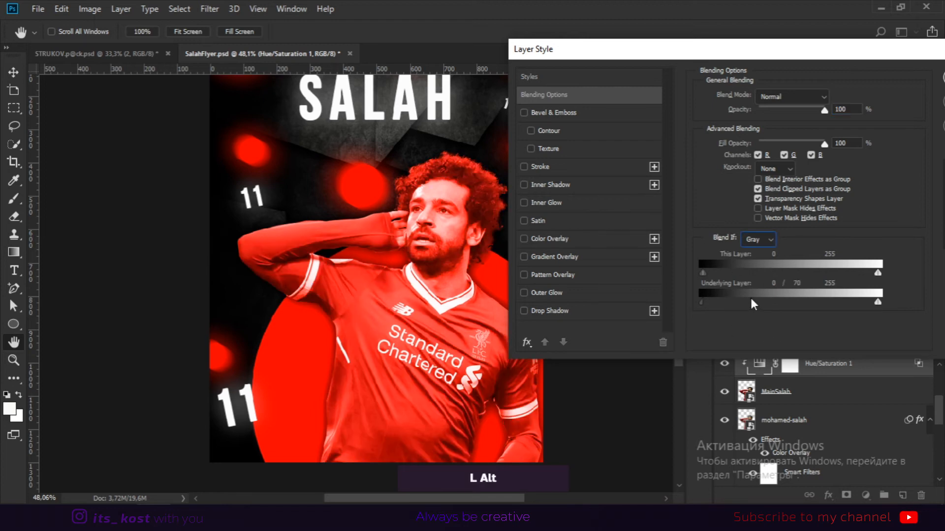
drag(867, 48, 702, 16)
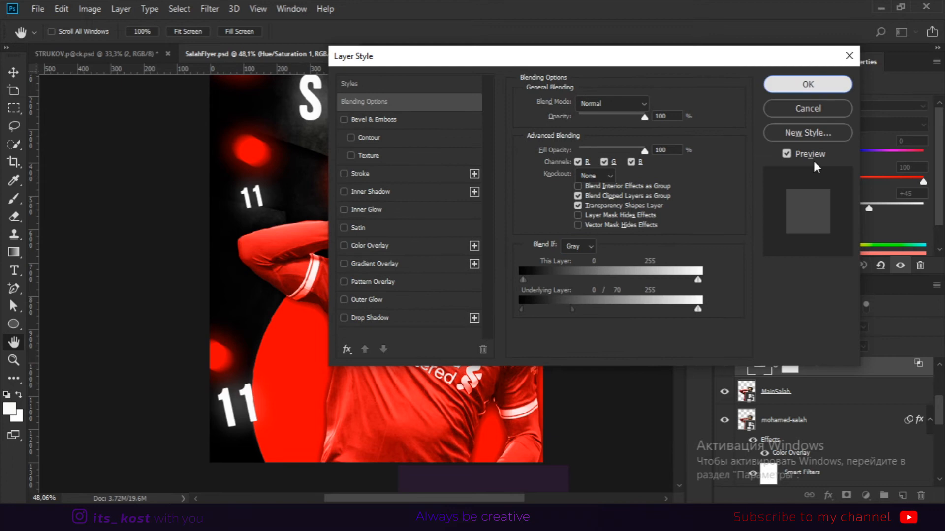
click(810, 85)
Invert the Hue/Saturation adjustment's mask to black.
click(790, 369)
scroll(814, 432, up, 2)
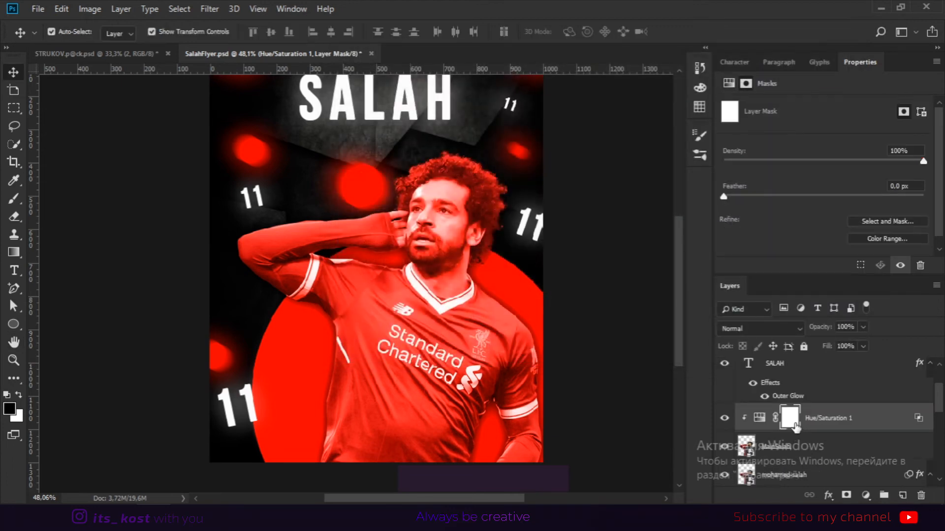
key(ctrl)
key(ctrl+i)
Paint white on the mask with a soft brush at 40% opacity to reveal the red tint around the player.
click(7, 202)
click(18, 196)
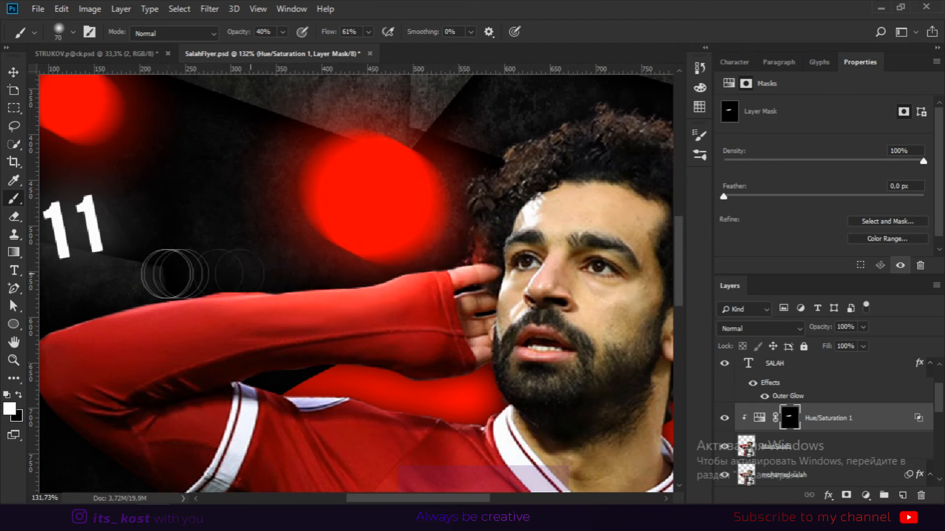
mouse_move(443, 205)
mouse_down()
mouse_move(441, 232)
mouse_move(451, 243)
mouse_move(526, 207)
mouse_move(544, 128)
mouse_move(589, 157)
mouse_move(581, 167)
mouse_up()
key(x)
key(x)
mouse_move(520, 224)
mouse_down()
mouse_move(516, 255)
mouse_move(492, 288)
mouse_up()
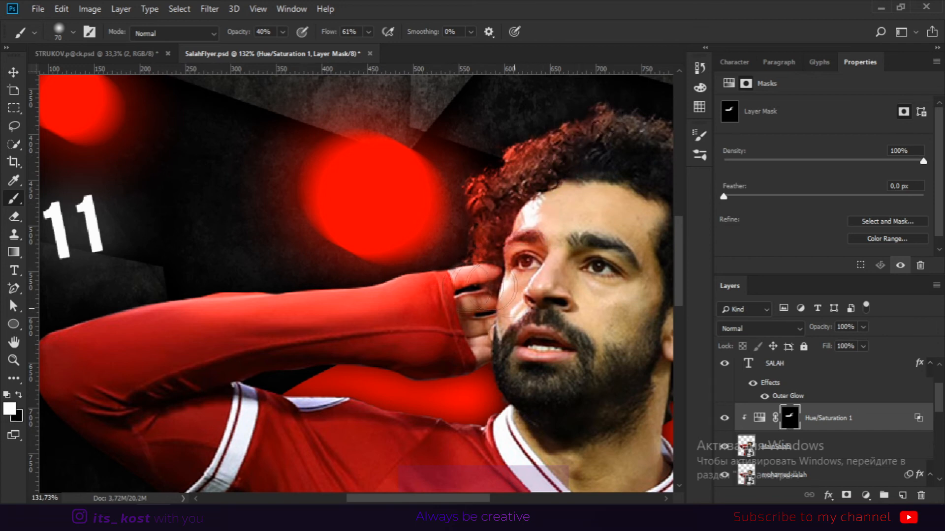
key(space)
drag(567, 351, 350, 346)
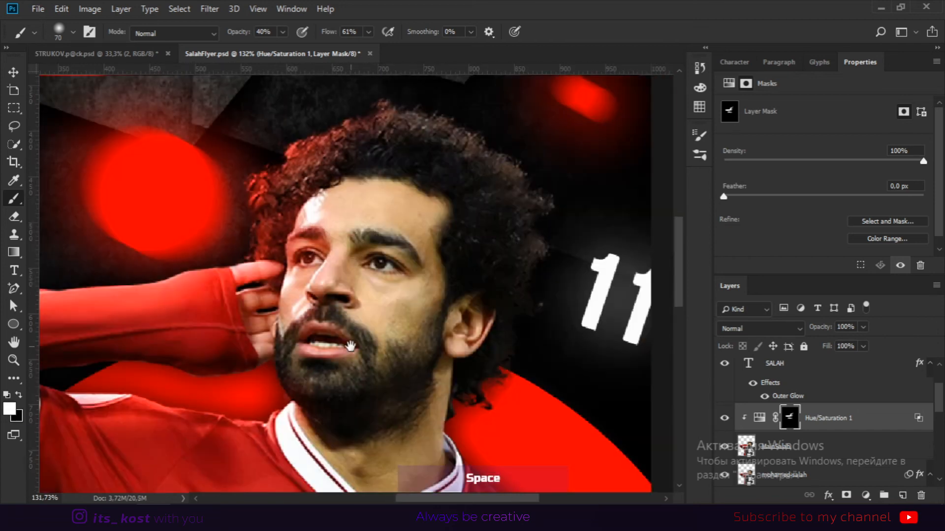
drag(319, 262, 238, 319)
mouse_move(409, 216)
mouse_down()
mouse_move(470, 241)
mouse_move(404, 256)
mouse_up()
key(x)
key(x)
drag(428, 222, 407, 192)
key(x)
key(space)
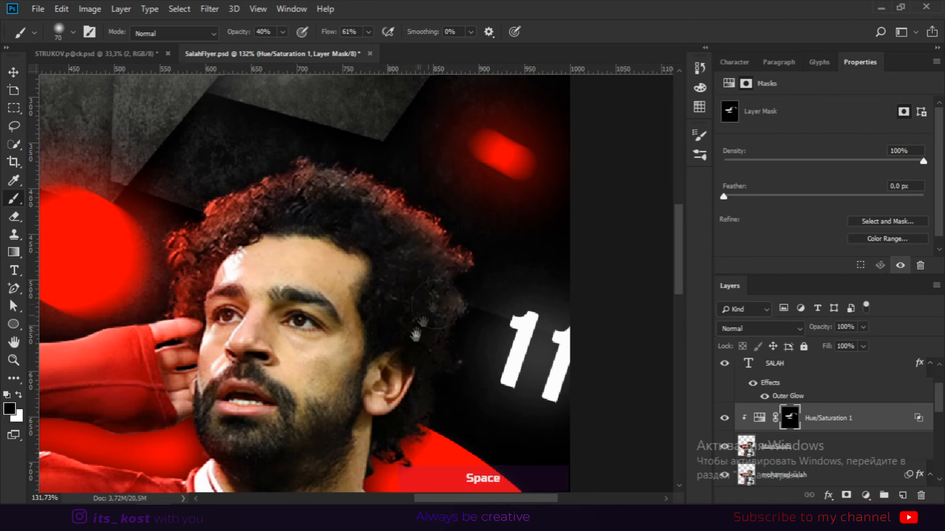
drag(416, 334, 474, 172)
key(x)
mouse_move(543, 160)
mouse_down()
mouse_move(529, 190)
mouse_move(503, 154)
mouse_up()
key(x)
drag(222, 315, 407, 192)
key(x)
mouse_move(333, 197)
mouse_down()
mouse_move(191, 150)
mouse_move(361, 224)
mouse_move(424, 312)
mouse_move(451, 164)
mouse_up()
key(space)
drag(438, 170, 425, 413)
key(space)
mouse_move(457, 406)
mouse_down()
mouse_move(504, 126)
mouse_move(481, 194)
mouse_up()
drag(635, 93, 202, 256)
mouse_move(420, 421)
mouse_down()
mouse_move(452, 246)
mouse_move(527, 350)
mouse_up()
key(space)
mouse_move(628, 85)
mouse_down()
mouse_move(569, 242)
mouse_move(539, 175)
mouse_up()
drag(416, 93, 428, 195)
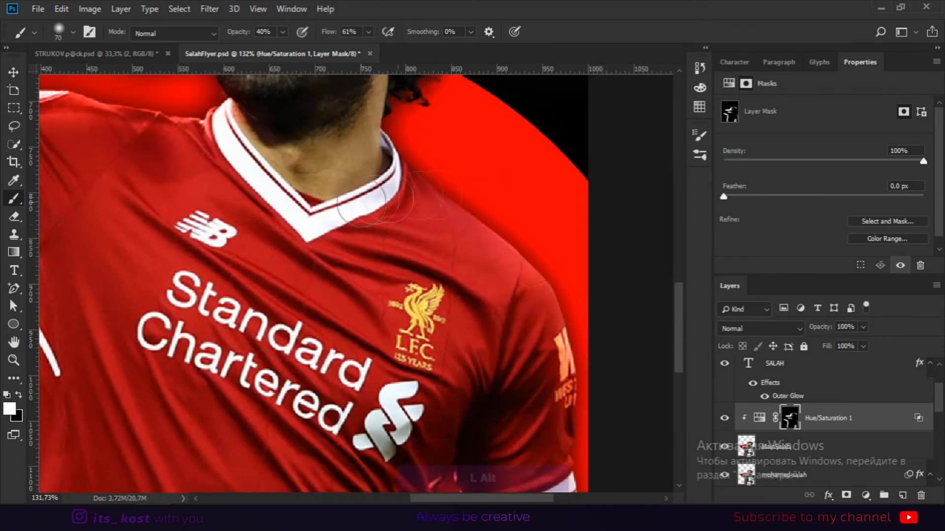
Add a second clipped Hue/Saturation adjustment above MainSalah, colorized with lightness raised to the maximum.
scroll(488, 195, down, 3)
key(v)
key(space)
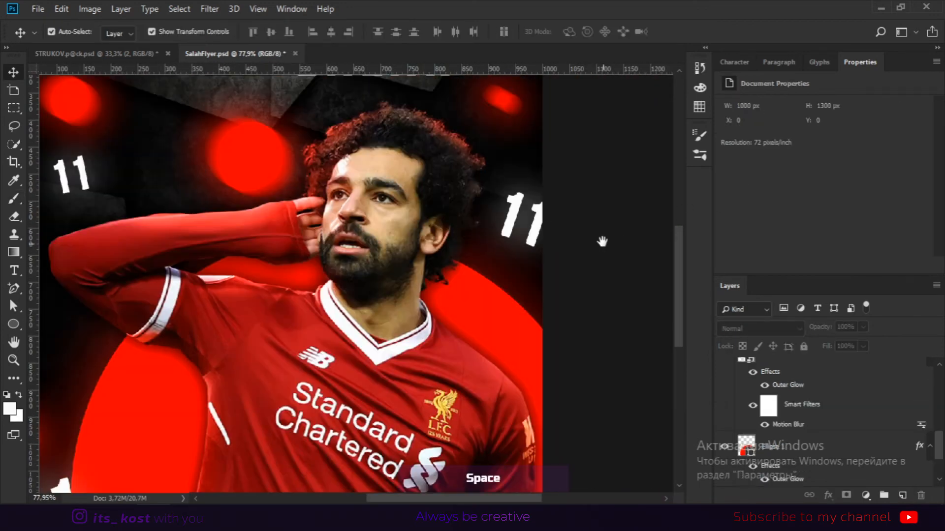
drag(581, 223, 584, 196)
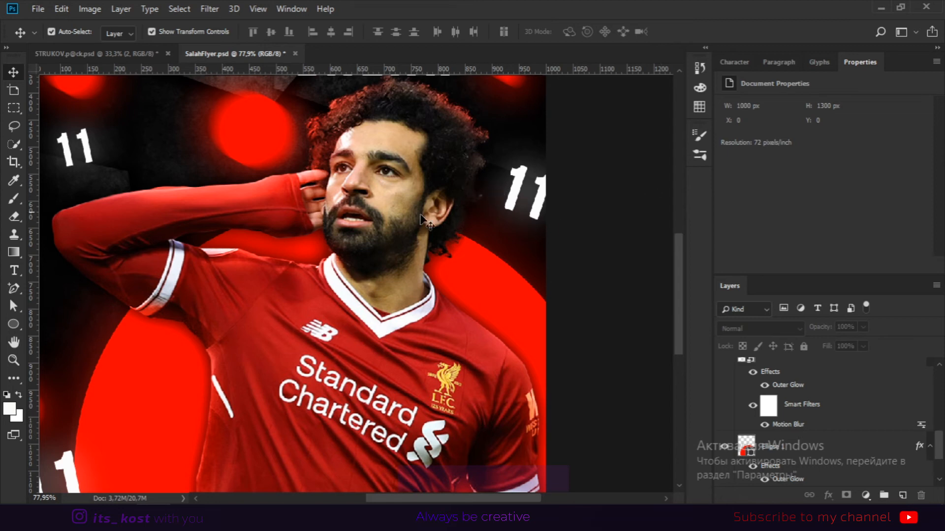
click(453, 219)
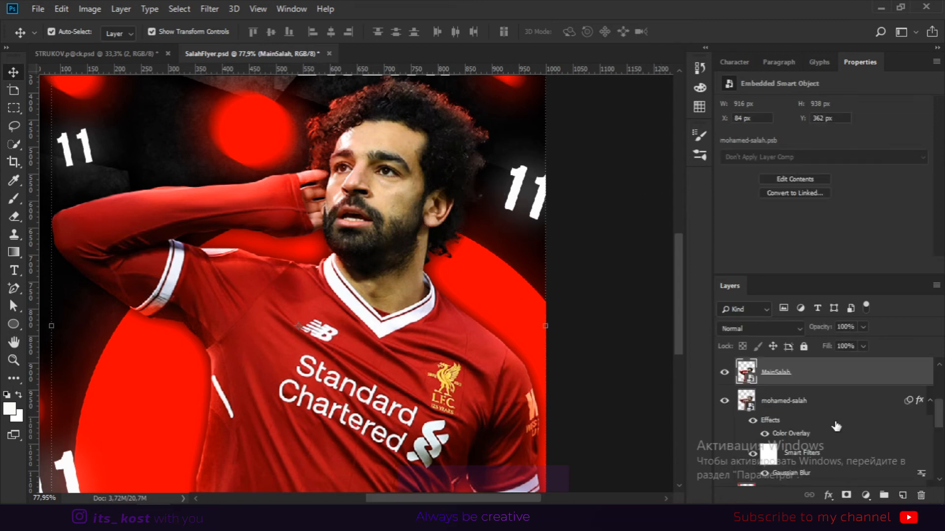
scroll(842, 426, up, 2)
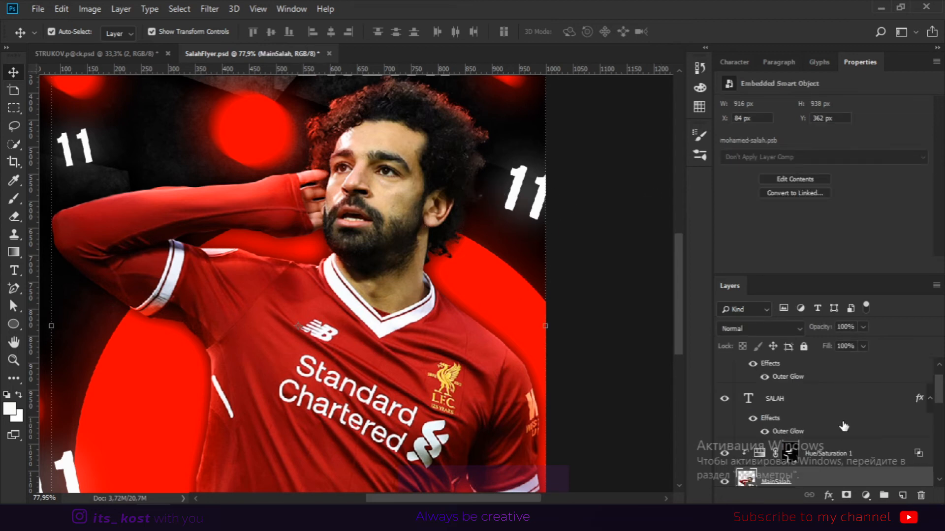
click(865, 495)
click(866, 364)
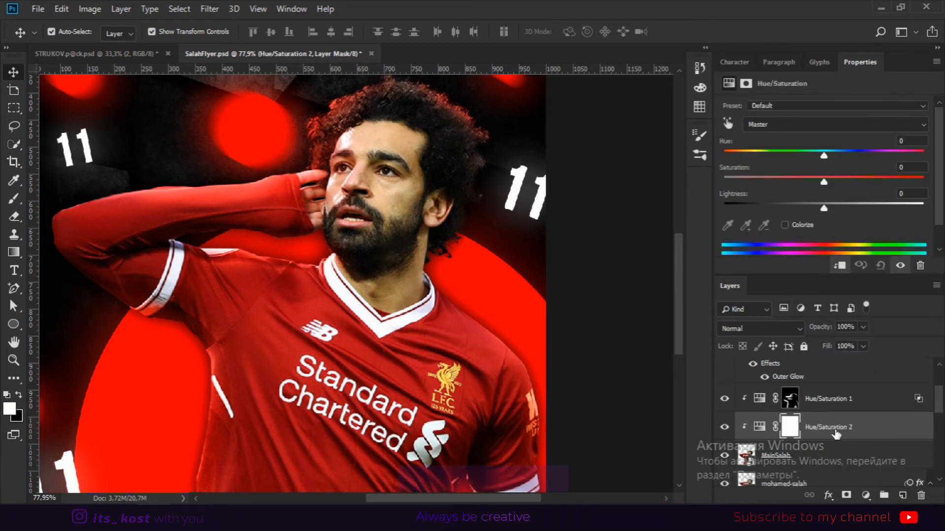
click(784, 225)
drag(824, 208, 923, 208)
Split the second adjustment's underlying-layer Blend If black slider to 0/77 in its layer style.
double_click(884, 435)
drag(870, 302, 788, 303)
drag(735, 299, 748, 301)
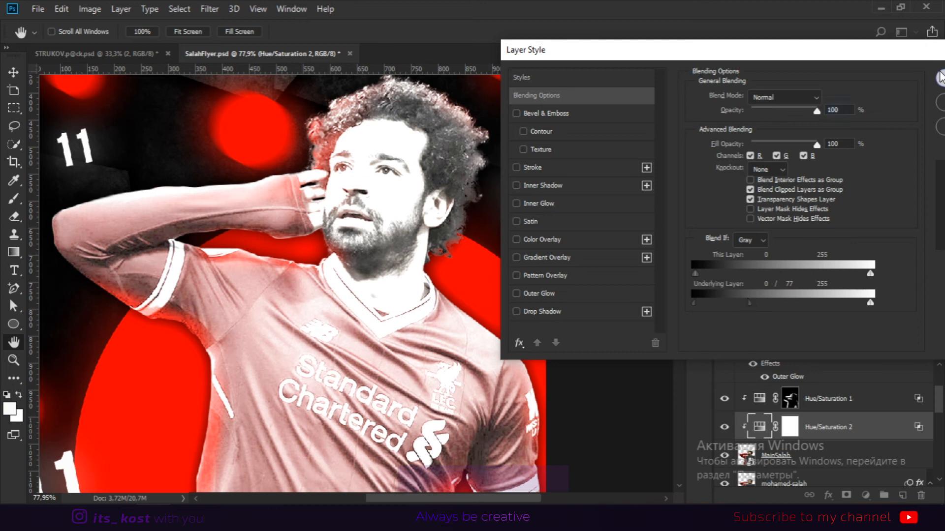
click(940, 78)
Invert the second adjustment's mask and paint white over the player's face and shirt to reveal the brightening.
click(13, 198)
click(790, 429)
key(ctrl+i)
scroll(500, 177, up, 5)
mouse_move(482, 162)
mouse_down()
mouse_move(482, 261)
mouse_move(464, 251)
mouse_move(480, 238)
mouse_move(517, 265)
mouse_up()
key(space)
drag(492, 211, 416, 390)
key(x)
drag(407, 355, 424, 227)
key(x)
scroll(532, 403, down, 6)
key(space)
drag(601, 401, 586, 272)
Select the merged 11 layer and lower its opacity to 78%.
click(13, 72)
click(580, 253)
scroll(581, 254, down, 2)
click(532, 243)
key(space)
drag(605, 199, 632, 253)
click(629, 210)
key(space)
click(554, 189)
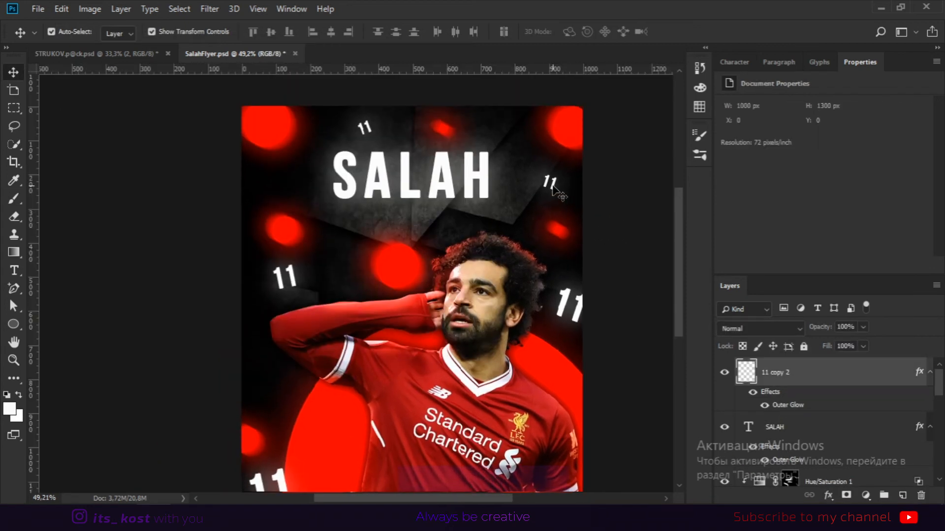
click(870, 332)
click(863, 329)
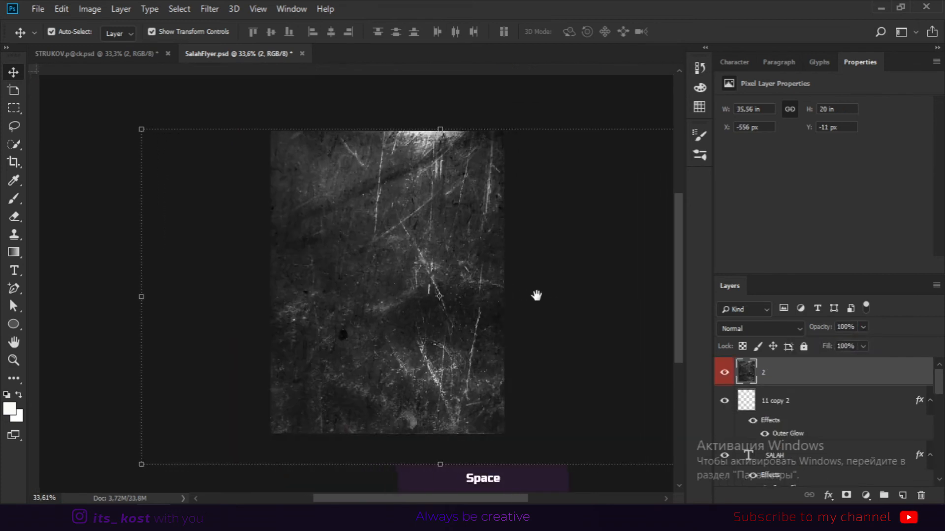
Bring the grunge texture image into the poster as a new layer above the other layers.
drag(538, 293, 285, 259)
key(ctrl+r)
Set the texture layer's blend mode to Lighten.
click(760, 328)
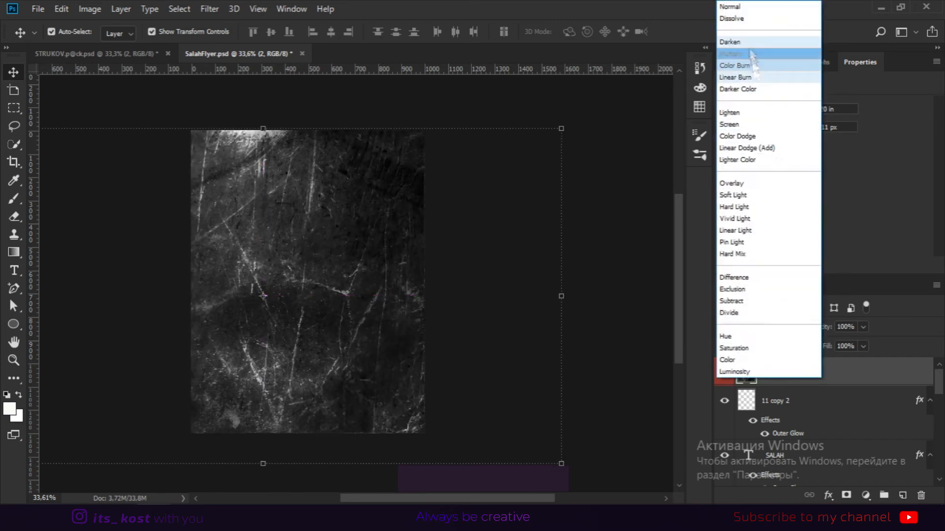
click(747, 41)
key(Down)
key(Down)
key(Down)
key(Down)
key(Down)
key(Down)
key(Down)
key(Down)
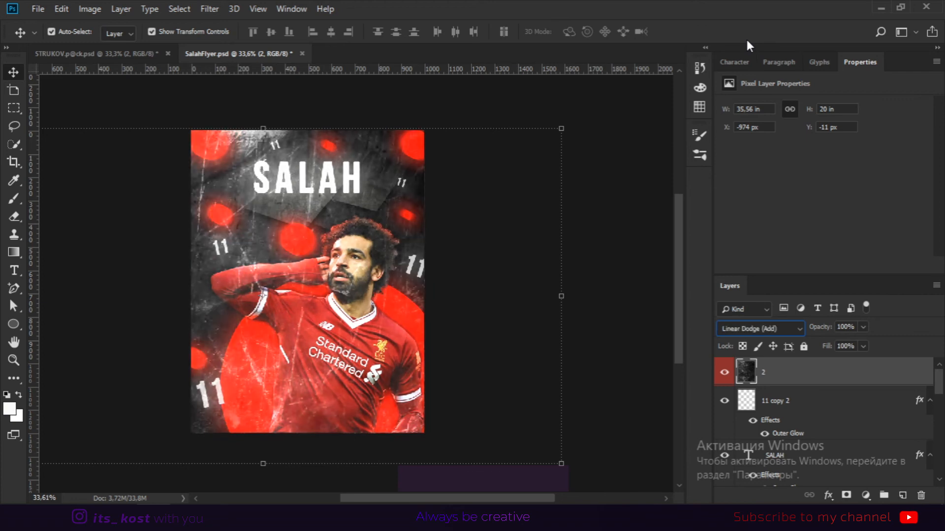
key(Up)
key(Up)
key(Up)
click(760, 329)
click(751, 331)
click(753, 330)
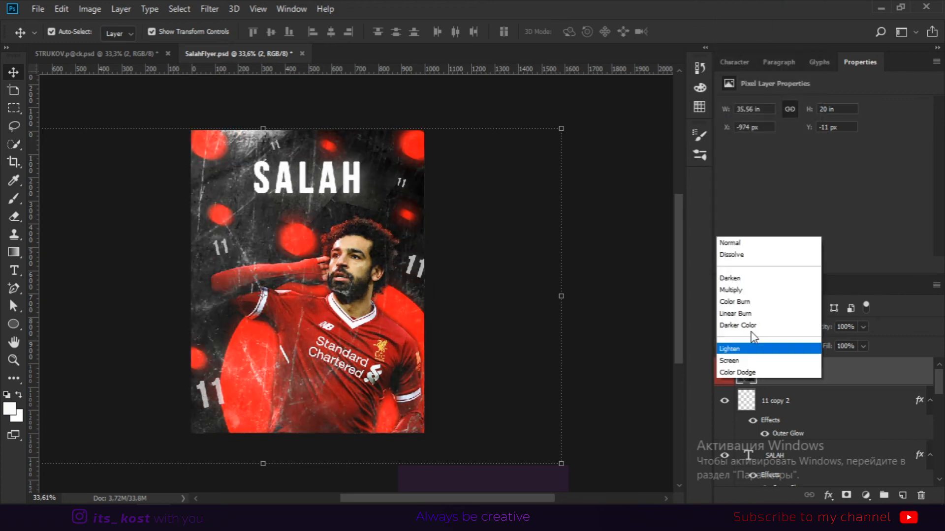
click(736, 113)
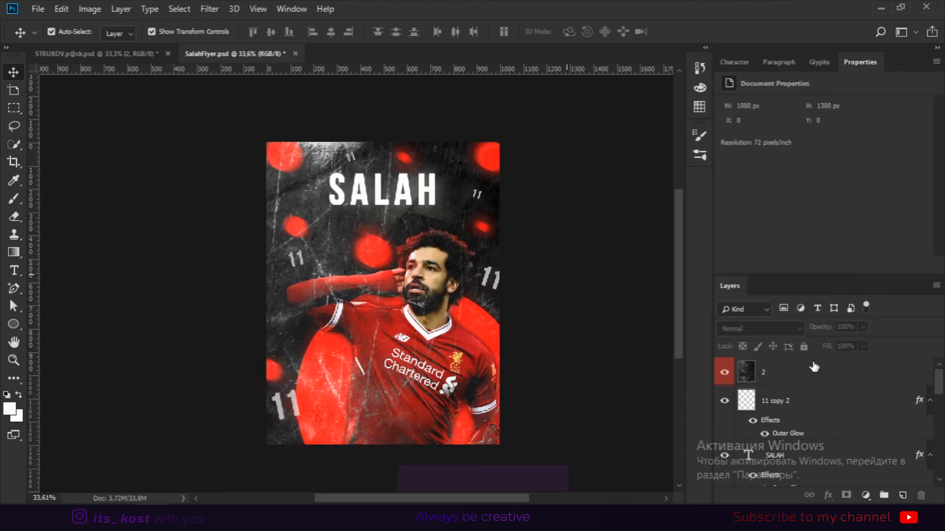
Add a layer mask to the texture and paint black over the player and corners to hide the texture there.
click(814, 368)
click(847, 495)
click(14, 199)
key(x)
drag(429, 280, 335, 384)
mouse_move(427, 310)
mouse_down()
mouse_move(425, 271)
mouse_move(386, 258)
mouse_move(367, 233)
mouse_move(313, 238)
mouse_move(331, 200)
mouse_move(359, 182)
mouse_move(427, 180)
mouse_move(492, 265)
mouse_move(471, 410)
mouse_up()
key(x)
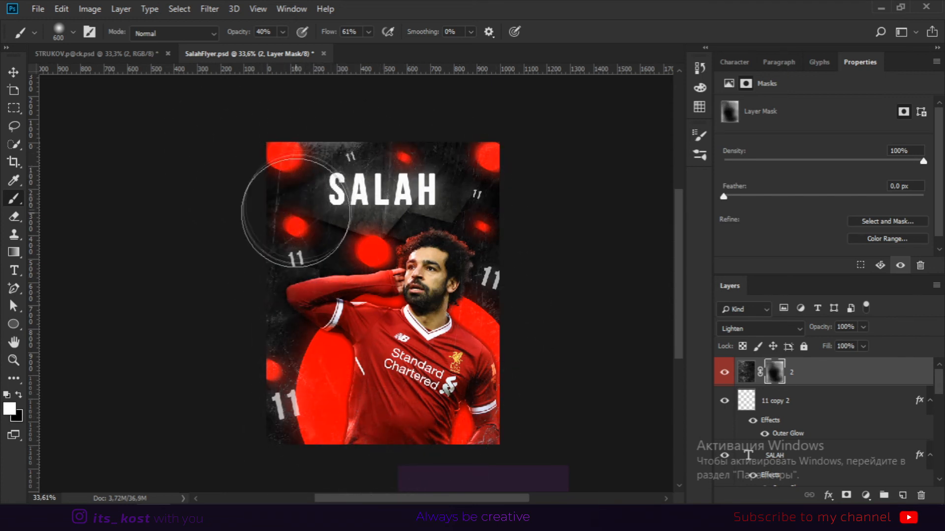
key(x)
key(x)
drag(304, 428, 320, 389)
key(x)
key([)
key([)
key([)
key([)
key(x)
key(x)
key(x)
drag(295, 156, 317, 141)
scroll(297, 315, down, 5)
scroll(381, 281, up, 4)
key(v)
click(537, 285)
scroll(548, 281, up, 2)
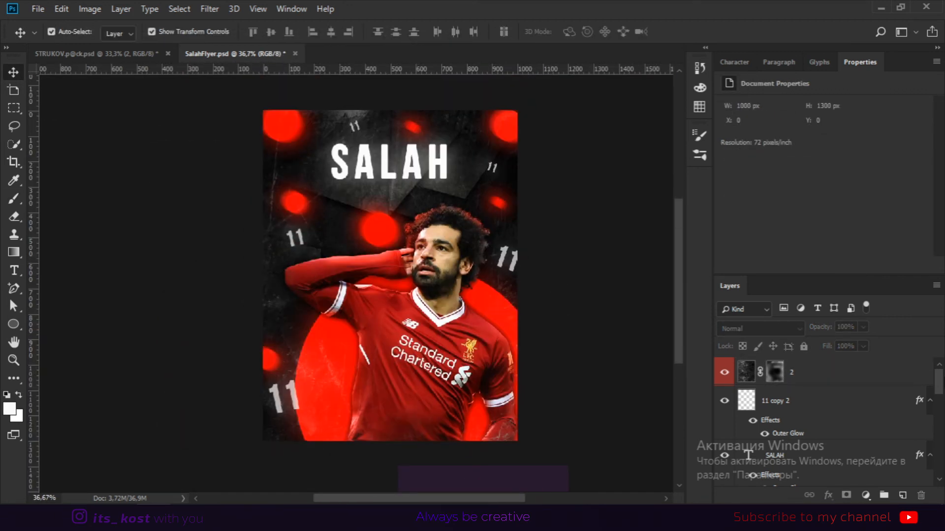
click(819, 378)
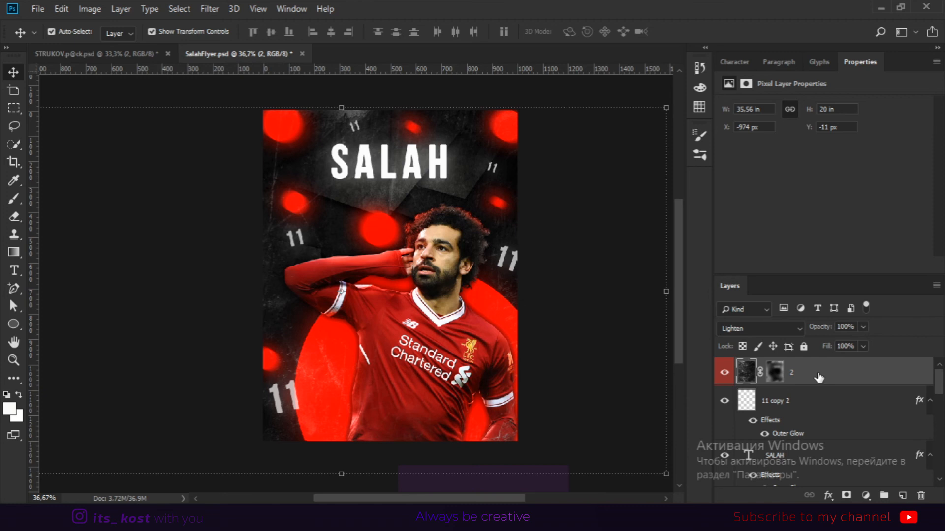
click(209, 9)
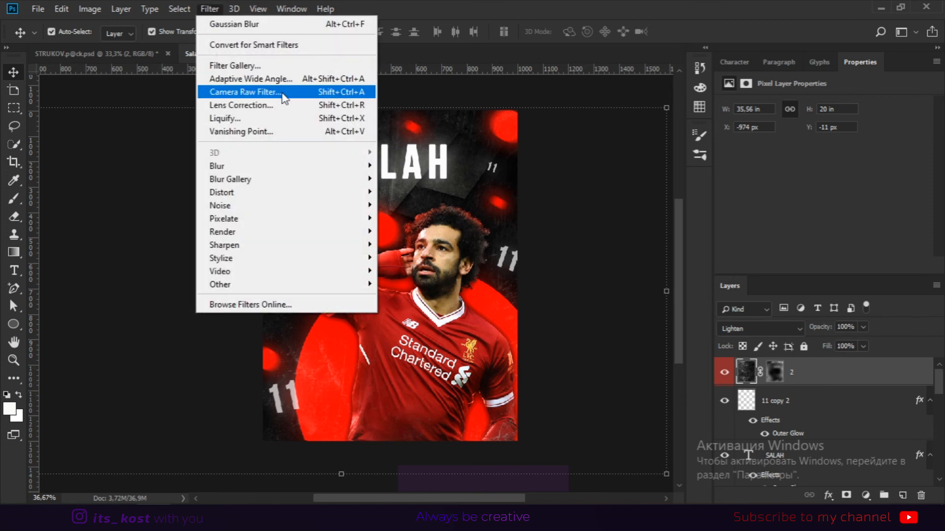
click(843, 371)
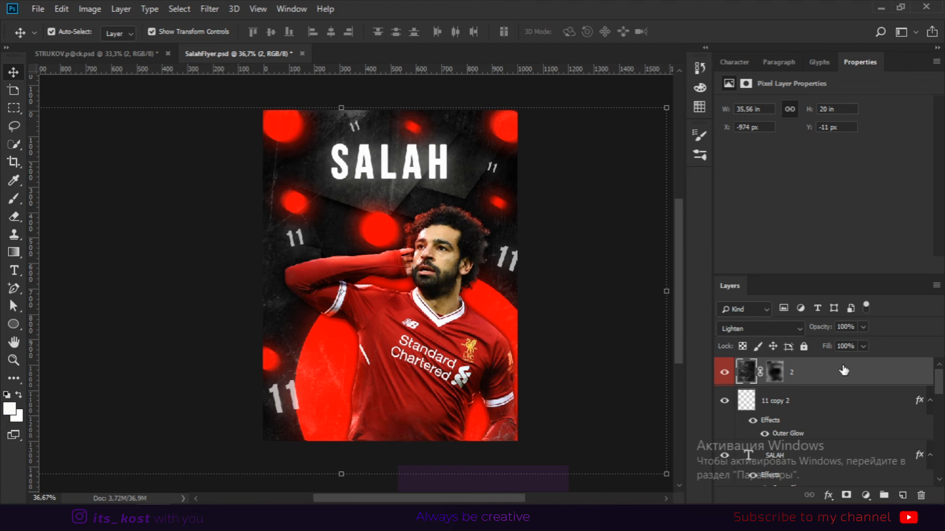
scroll(850, 421, down, 7)
scroll(791, 435, up, 7)
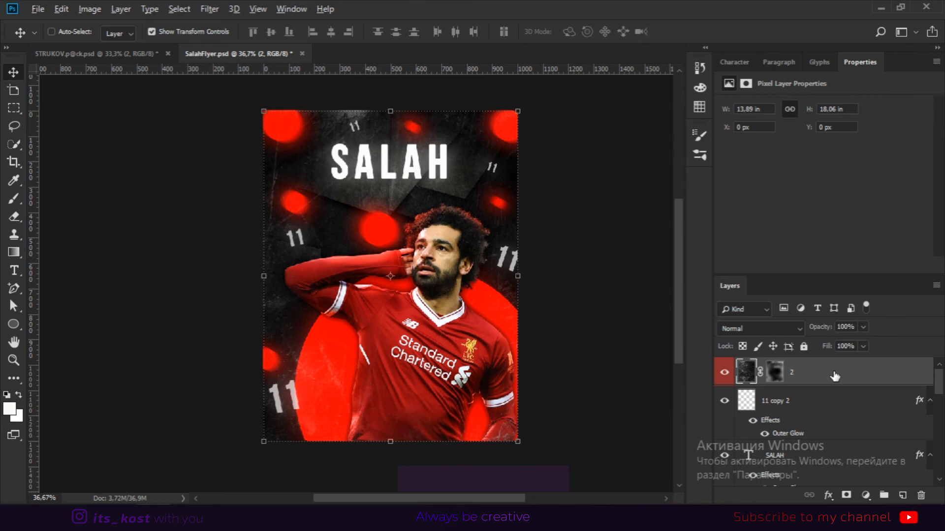
Stamp all visible layers into a new merged layer at the top of the stack.
key(ctrl+shift+alt+e)
drag(485, 220, 359, 180)
scroll(869, 424, down, 5)
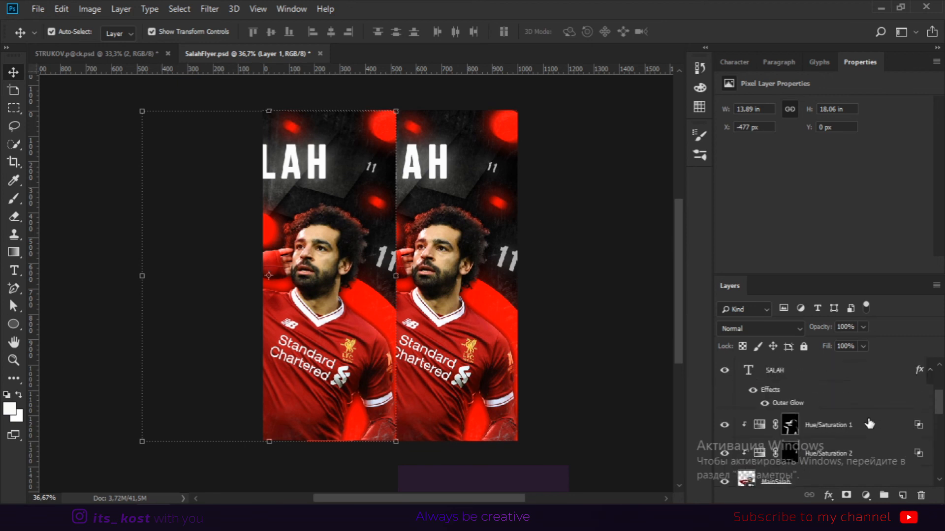
scroll(869, 424, up, 5)
key(ctrl+z)
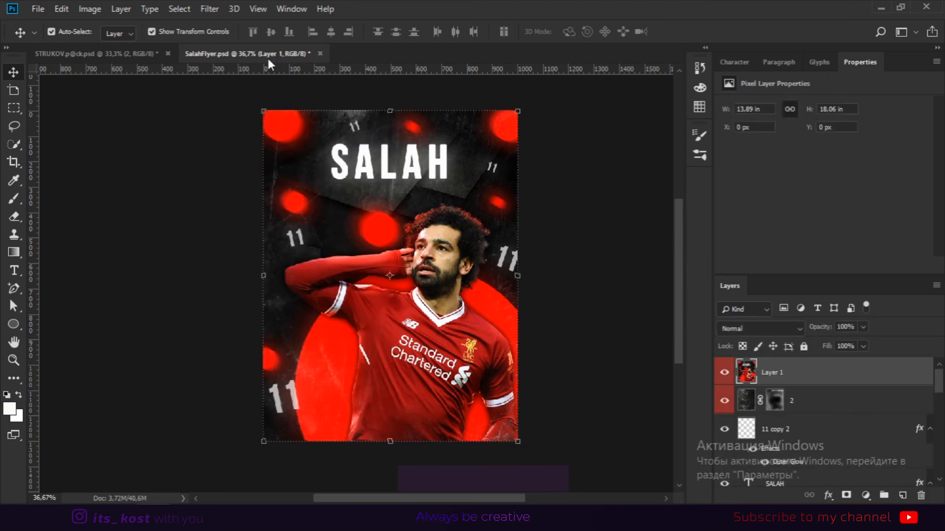
Open Camera Raw Filter on the merged layer and set Temperature +8, Tint +10, Exposure +0.25, Contrast +15, Highlights +11, Shadows -8, Whites -3, Blacks +1.
click(215, 9)
click(275, 94)
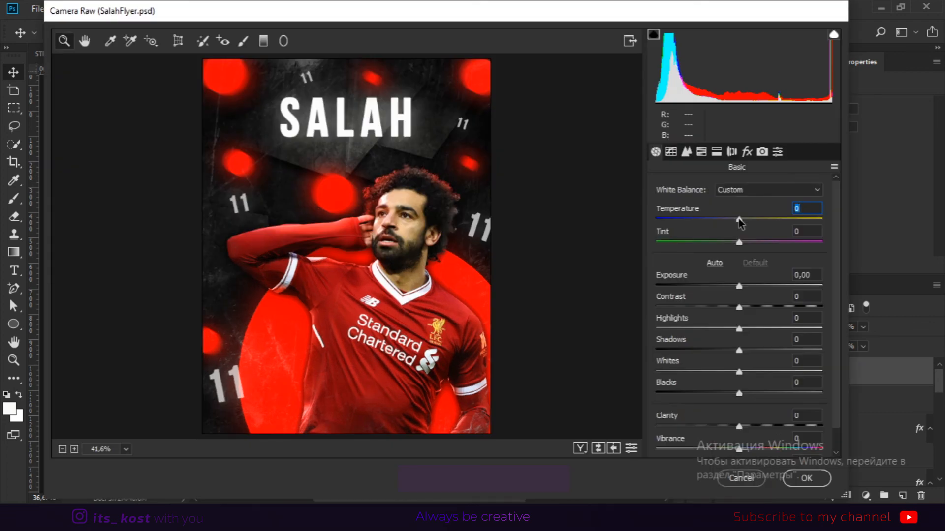
drag(739, 242, 747, 243)
drag(739, 286, 752, 307)
drag(739, 329, 737, 392)
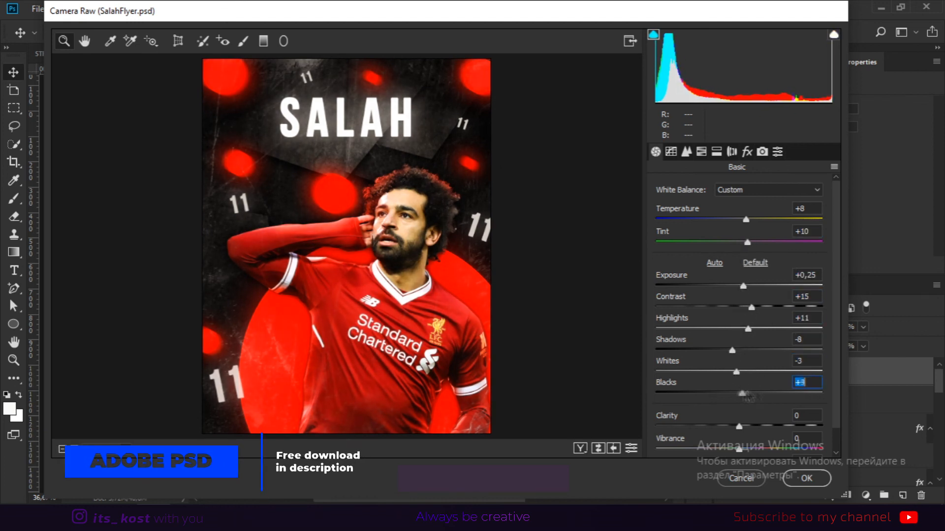
drag(758, 428, 753, 426)
Add post-crop vignetting with Amount -24, Midpoint 80 and Roundness +13 in the Camera Raw effects.
click(747, 152)
drag(739, 381, 789, 404)
drag(739, 427, 750, 427)
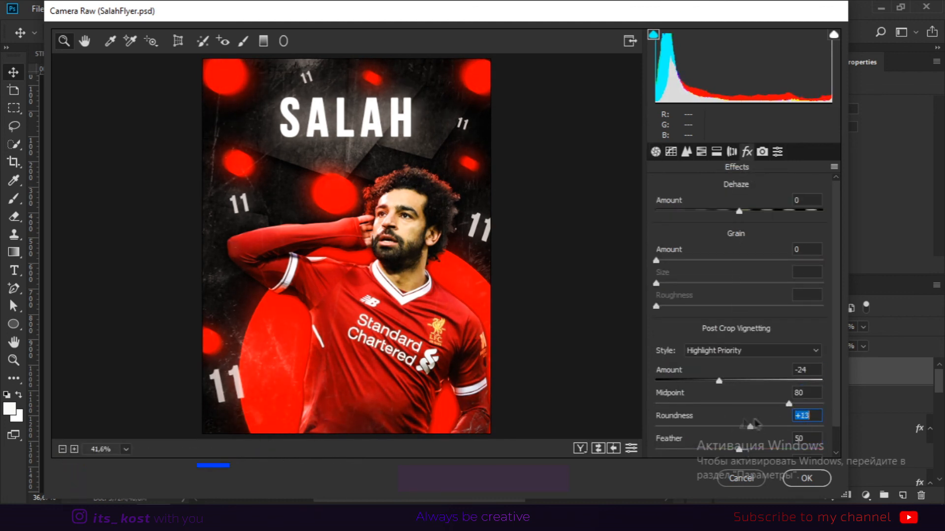